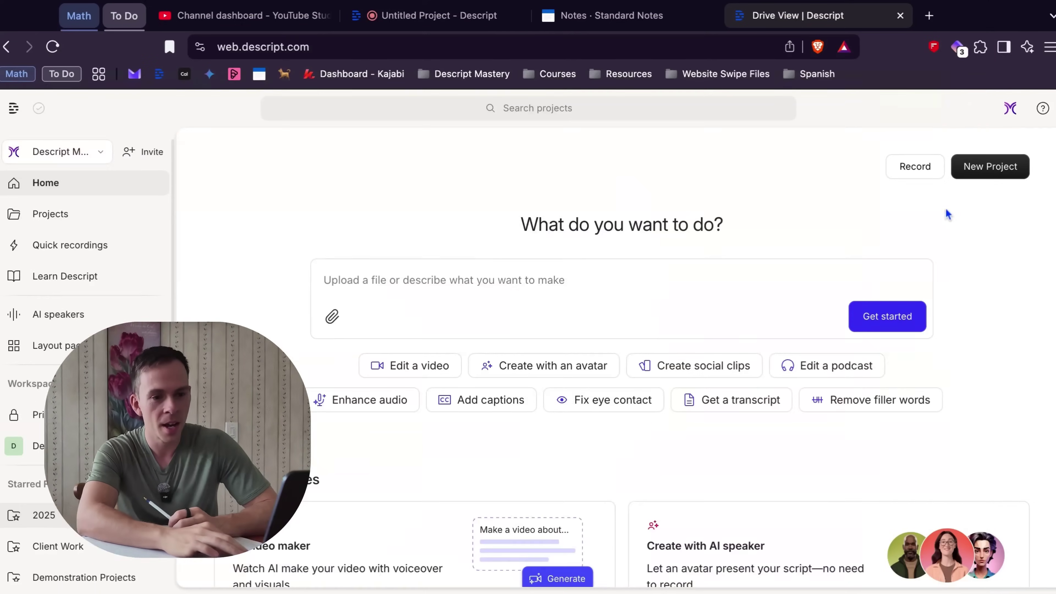
# Step: Choose Camera from the Record menu to open the recording screen with its teleprompter
pyautogui.click(917, 174)
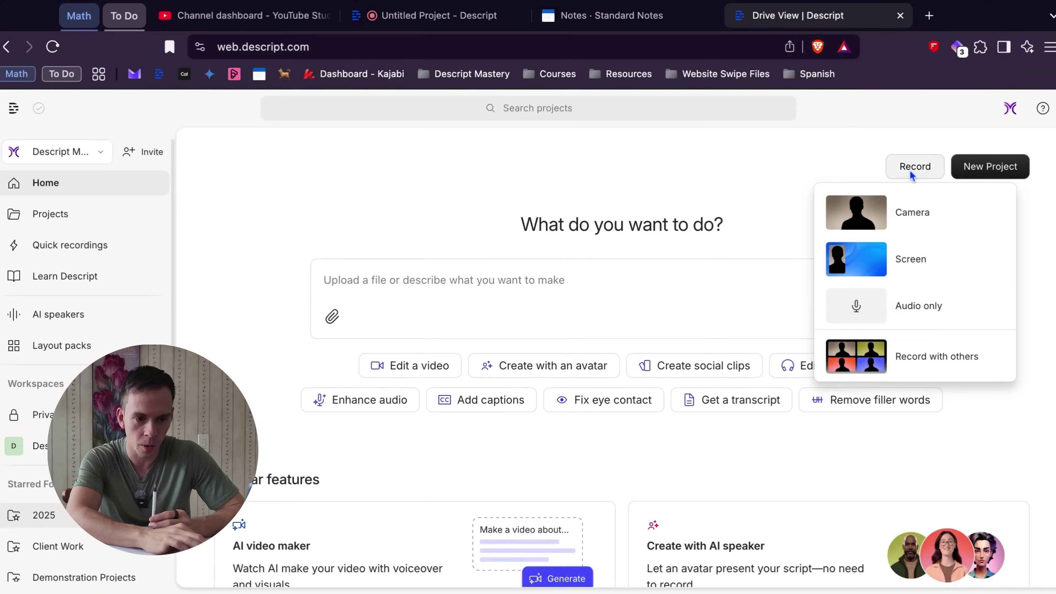
pyautogui.click(885, 221)
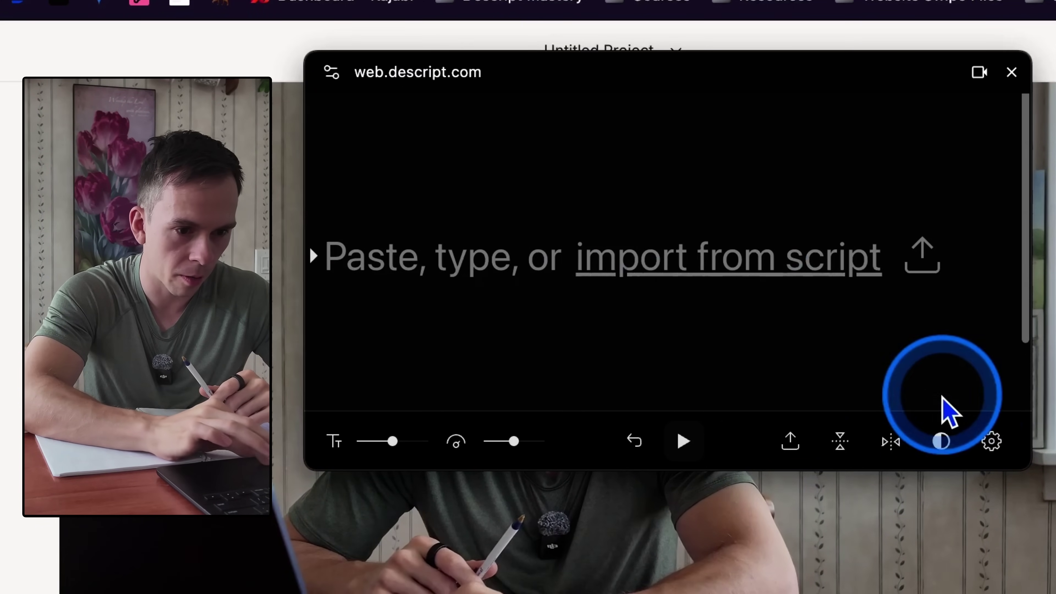
# Step: Switch the teleprompter to a light theme and type the test line 'Type your script into here'
pyautogui.click(941, 442)
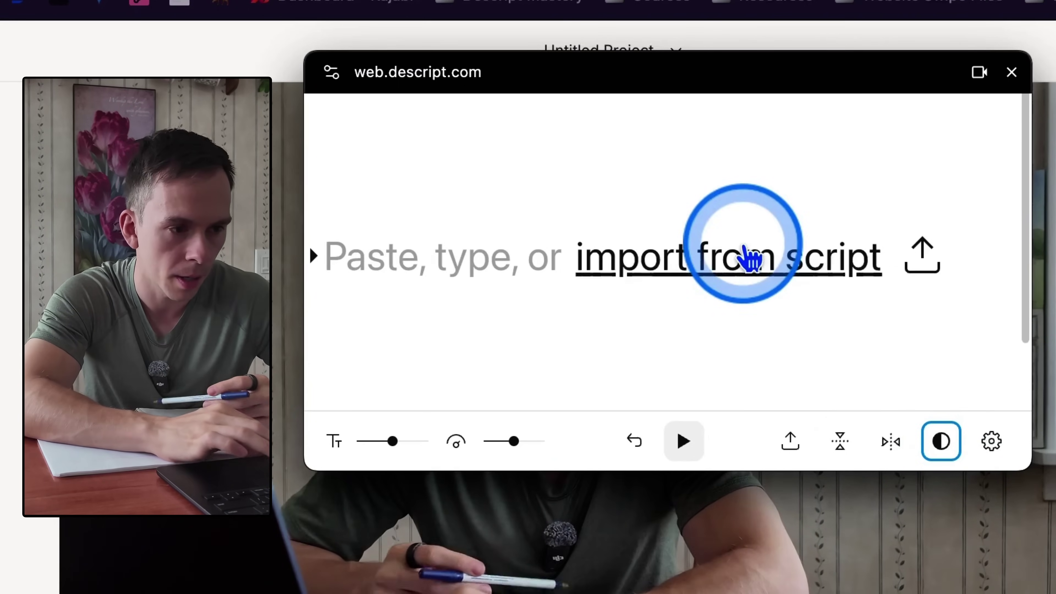
pyautogui.click(370, 259)
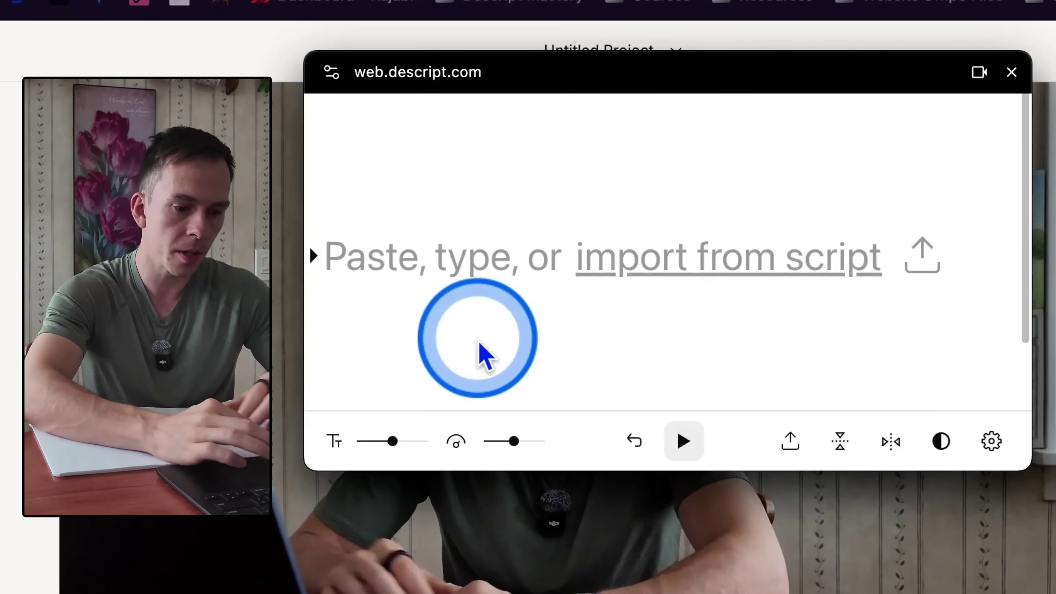
pyautogui.write('Type your')
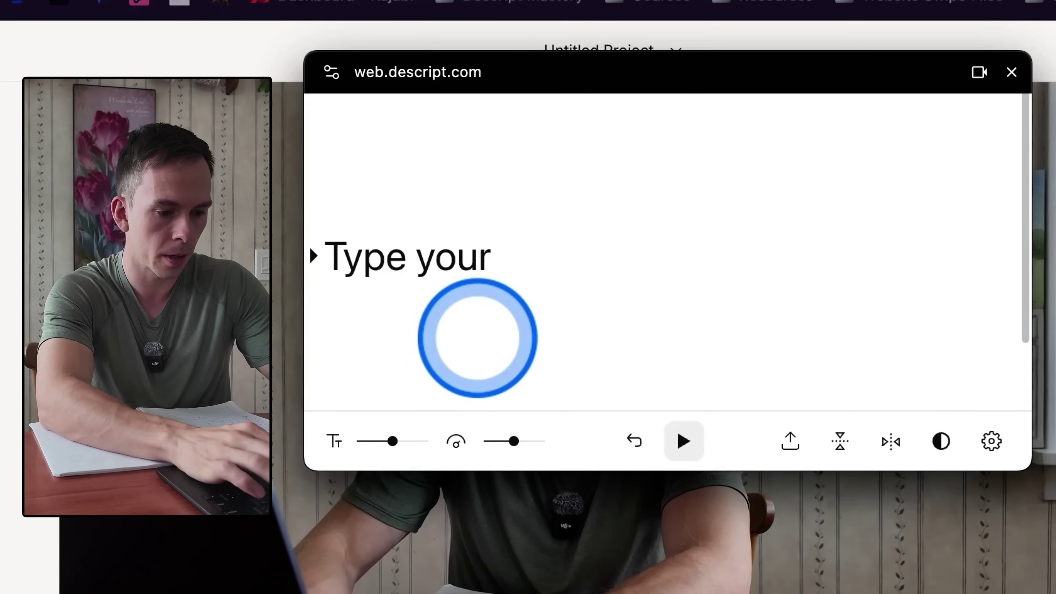
pyautogui.write(' script into here')
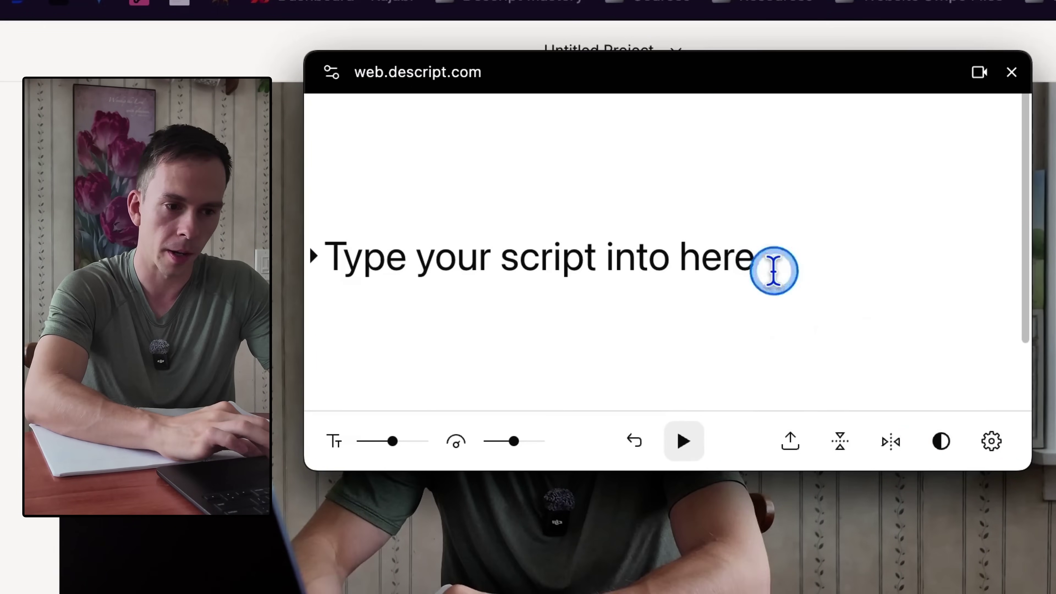
# Step: Delete the test line and switch over to the notes holding the video script
pyautogui.tripleClick(773, 271)
pyautogui.press('BackSpace')
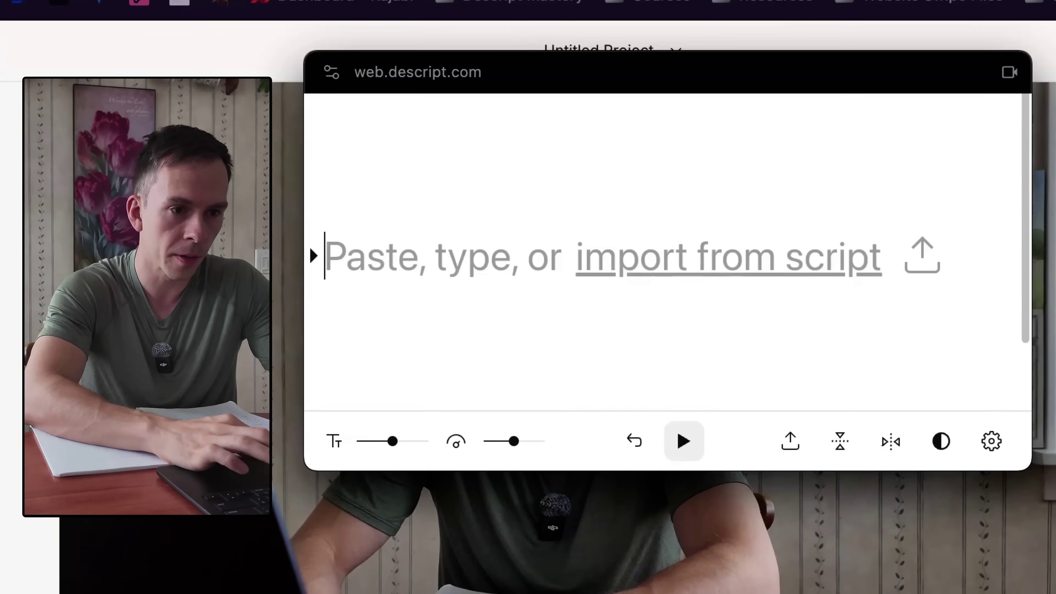
pyautogui.hotkey('ctrl', 'Tab')
# Step: Drag the teleprompter window aside to reach the Video Scripts note
pyautogui.moveTo(695, 89); pyautogui.dragTo(1038, 335)
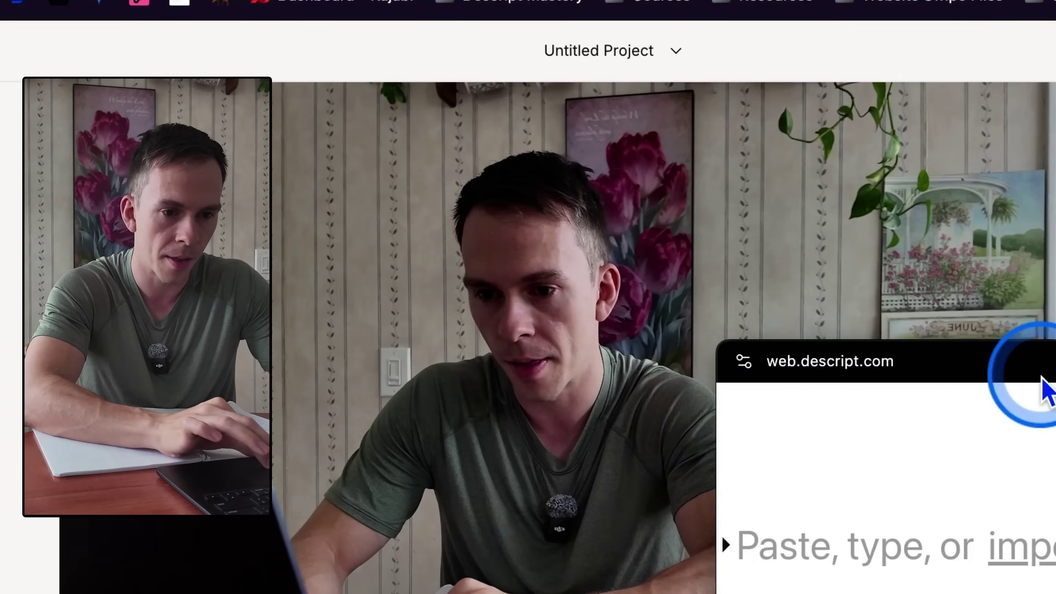
# Step: Paste the copied Underlord script into the centred teleprompter, clear it, and paste it again
pyautogui.moveTo(1044, 387); pyautogui.dragTo(614, 178)
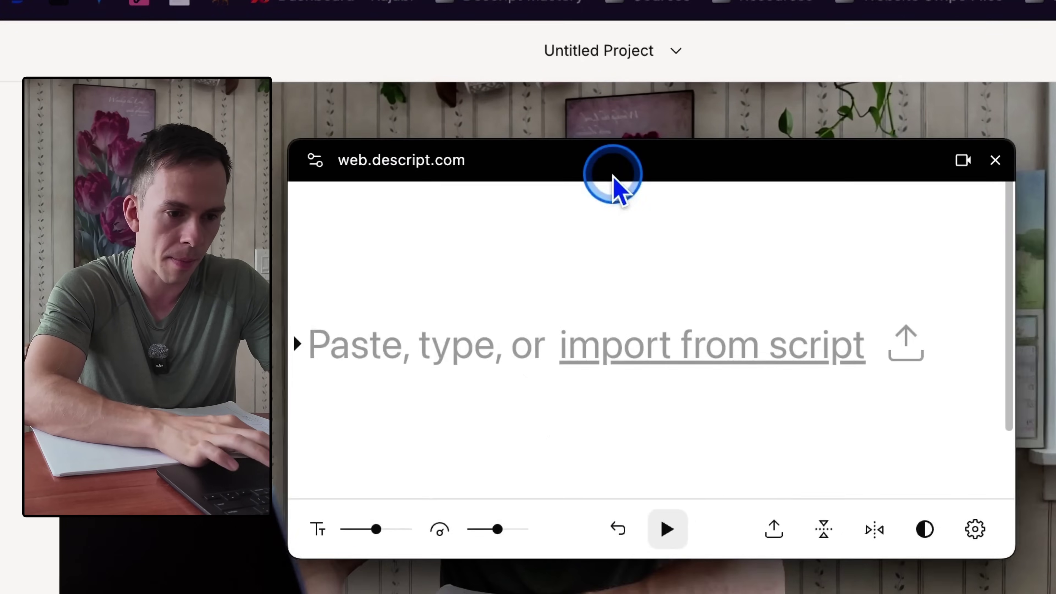
pyautogui.click(417, 350)
pyautogui.press('super+v')
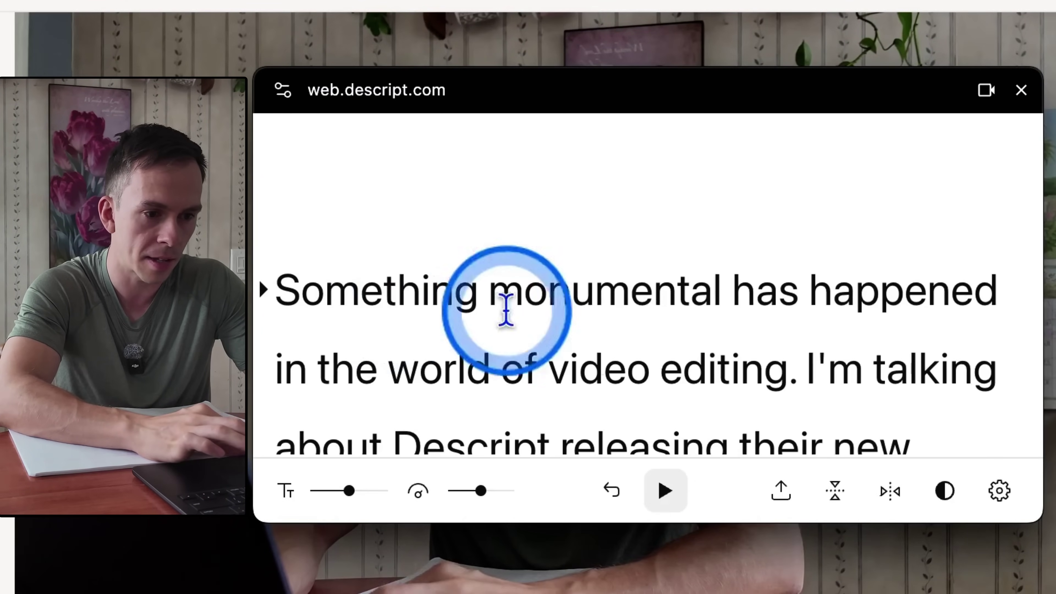
pyautogui.scroll(-4, 771, 342)
pyautogui.scroll(4, 770, 330)
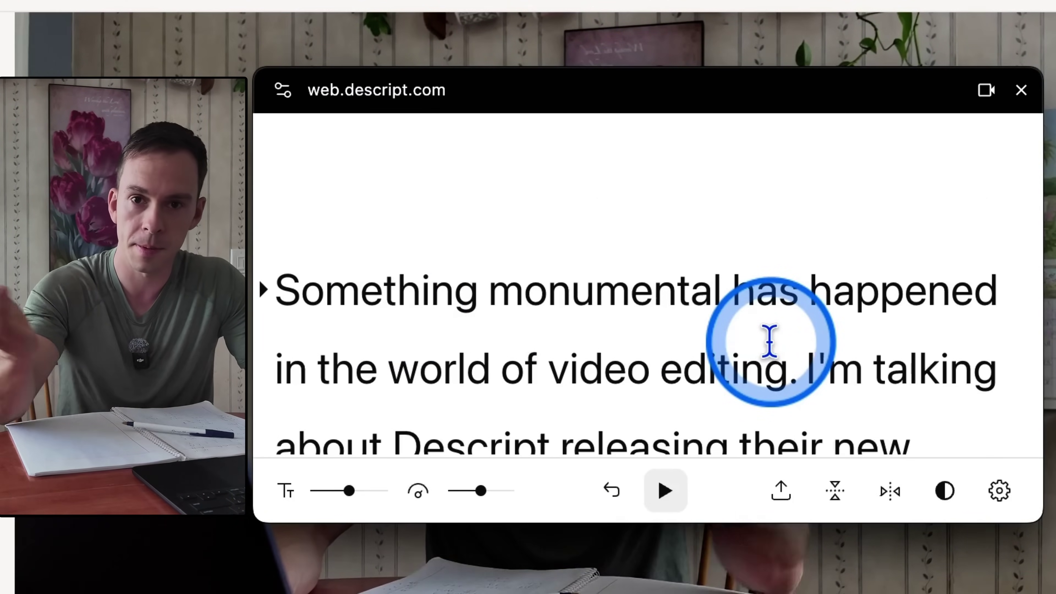
pyautogui.press('super+a')
pyautogui.press('BackSpace')
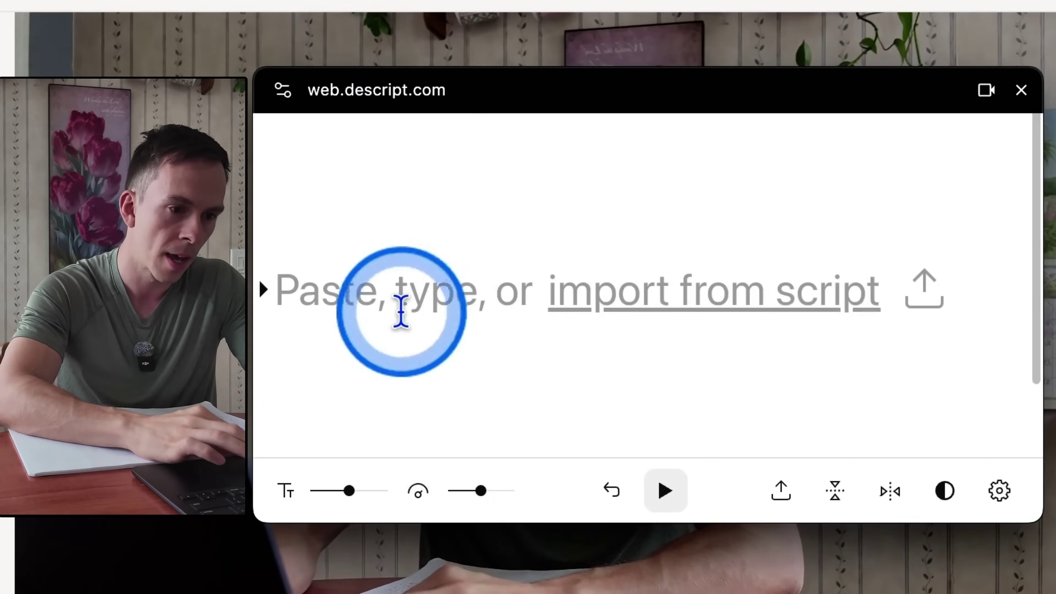
pyautogui.press('super+v')
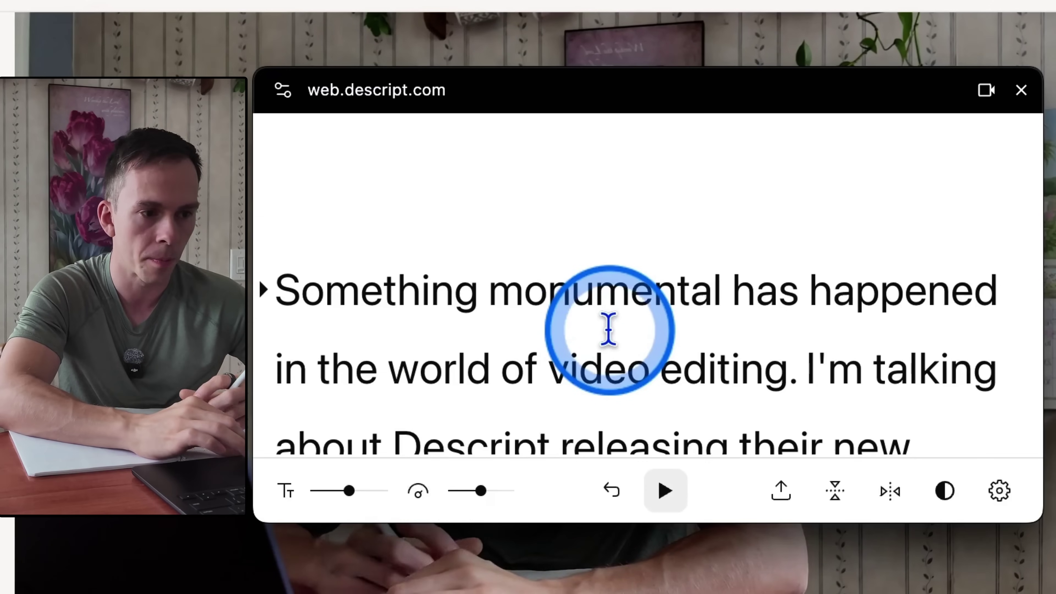
pyautogui.scroll(-10, 605, 317)
pyautogui.scroll(15, 608, 328)
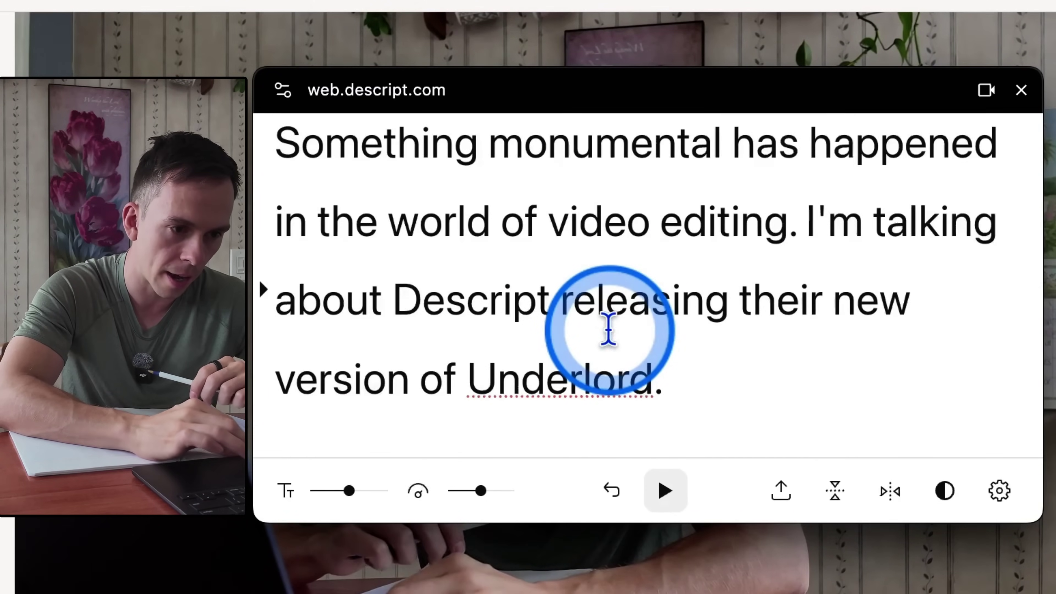
# Step: Type a few extra test words right after 'Underlord.' in the first paragraph
pyautogui.click(719, 368)
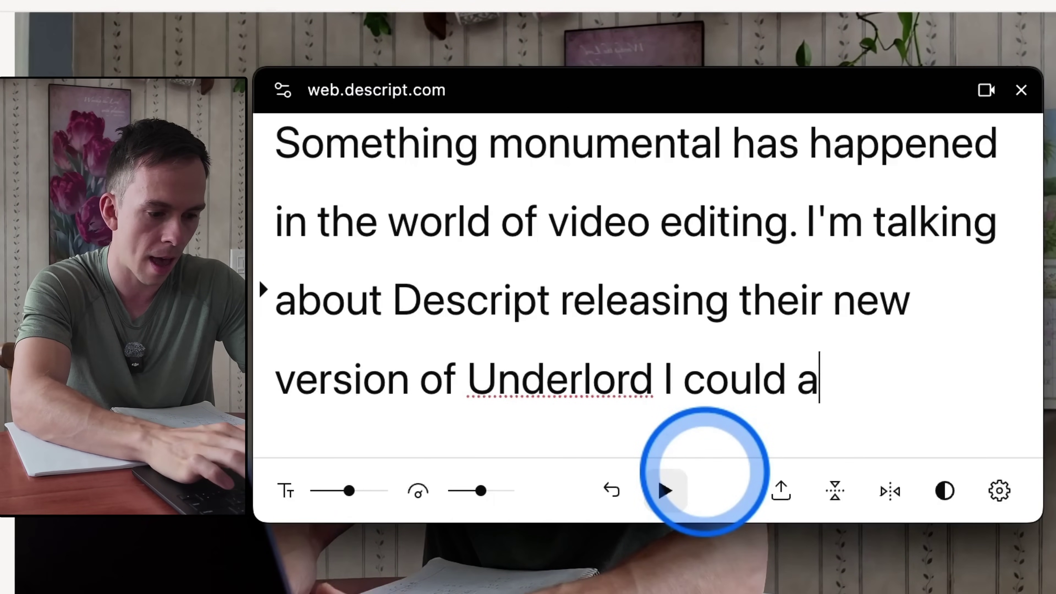
pyautogui.write('ew wrods if I want')
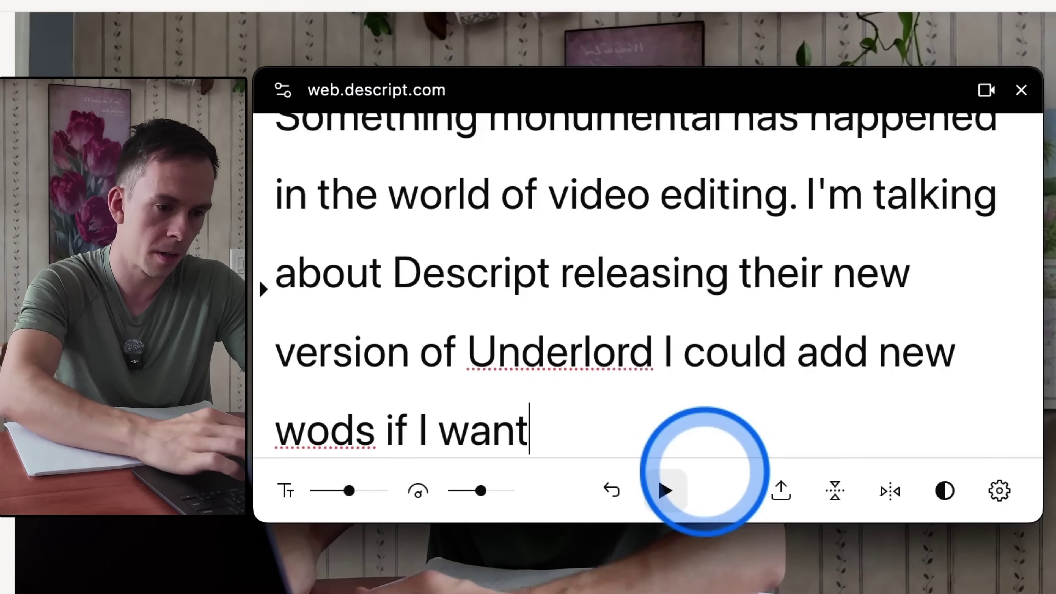
pyautogui.scroll(-1, 624, 408)
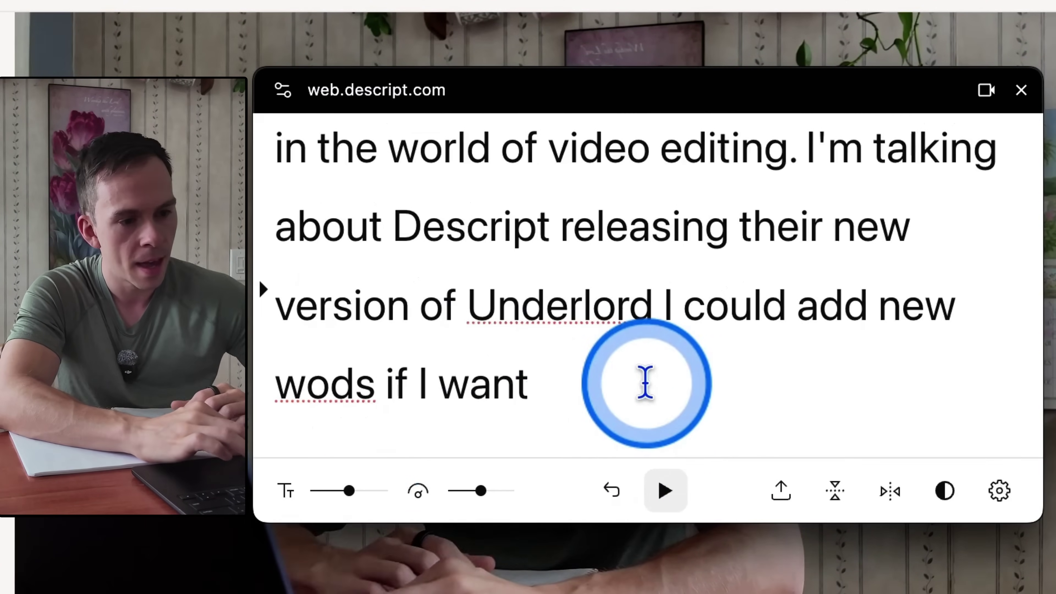
pyautogui.scroll(3, 644, 380)
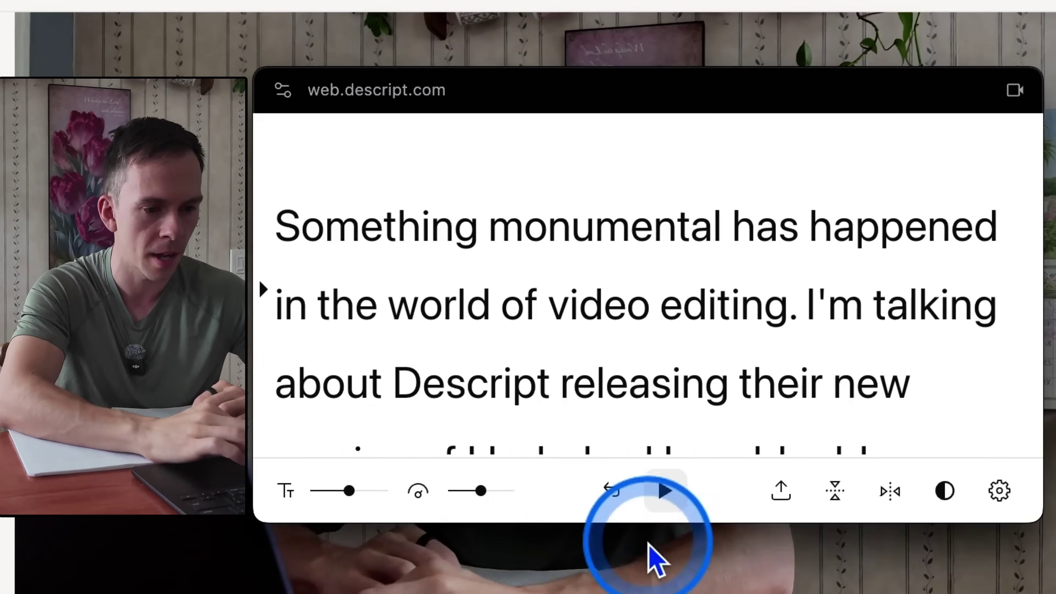
pyautogui.click(665, 491)
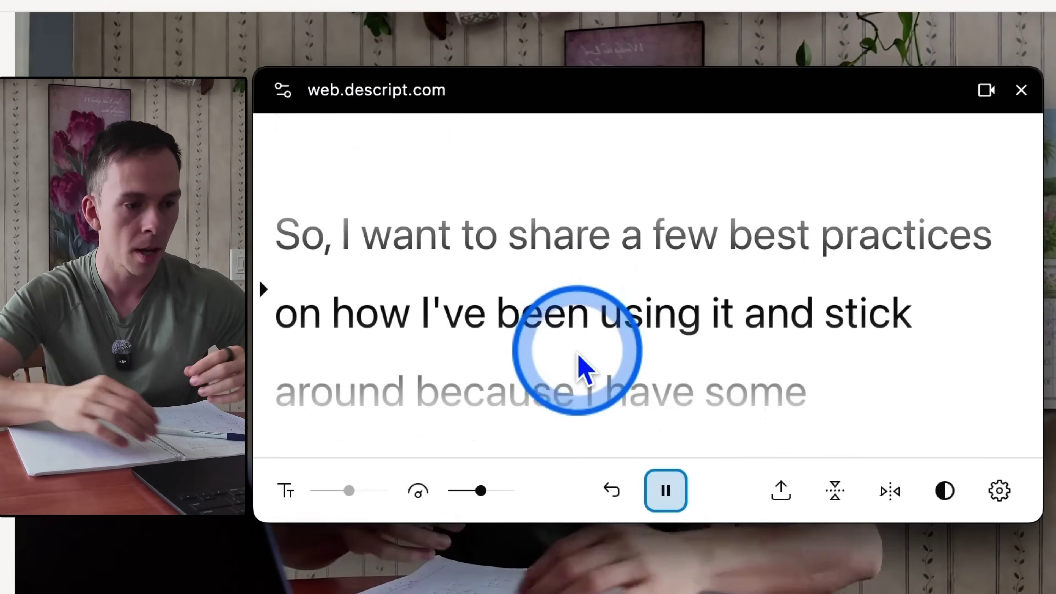
pyautogui.click(667, 493)
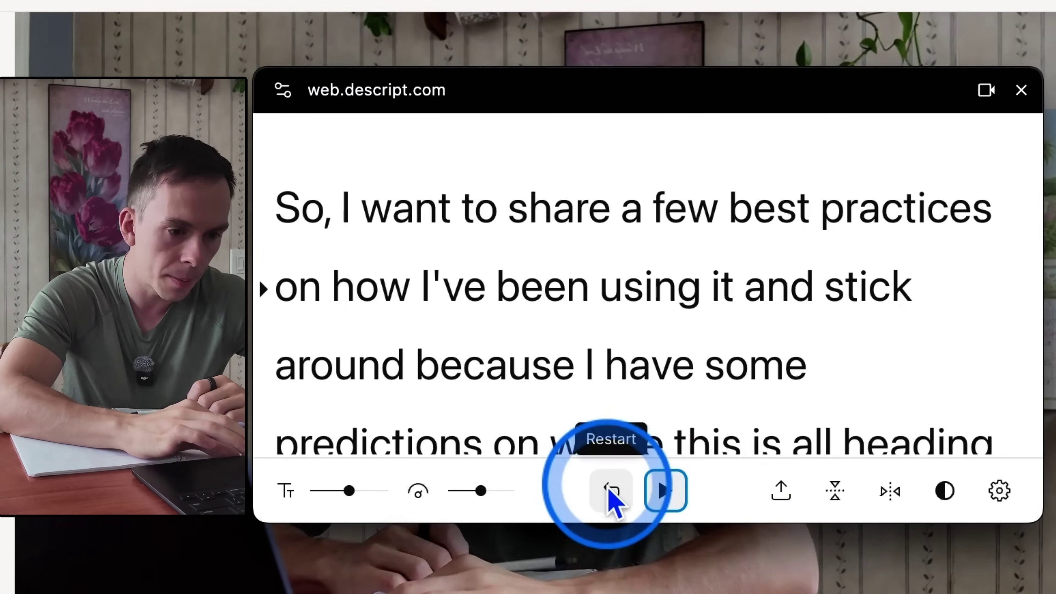
pyautogui.click(612, 497)
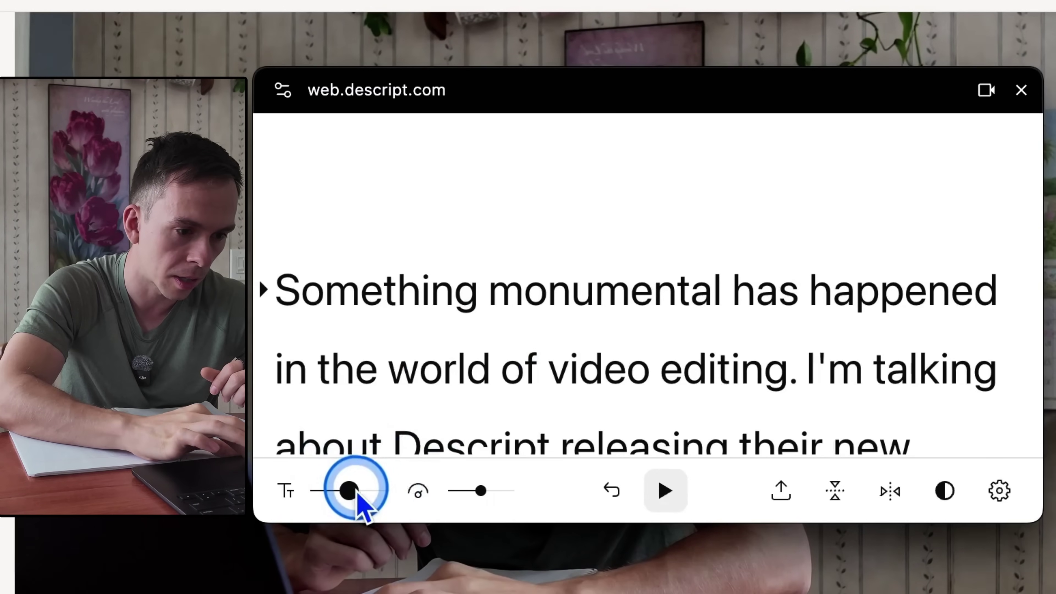
# Step: Shrink the teleprompter font with the text-size slider so several script lines fit on screen
pyautogui.moveTo(357, 492); pyautogui.dragTo(397, 512)
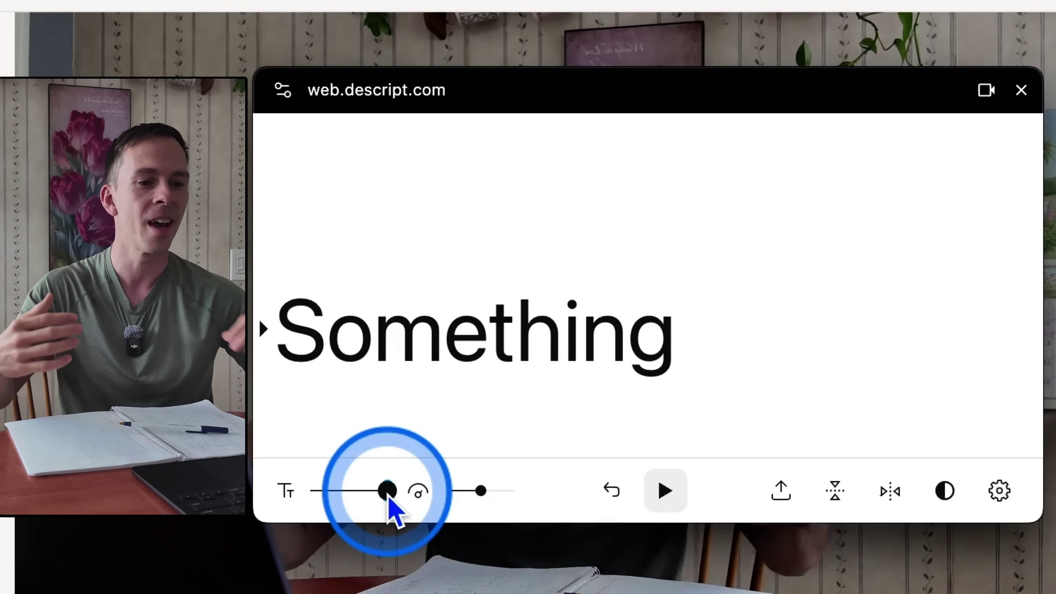
pyautogui.moveTo(391, 502); pyautogui.dragTo(361, 505)
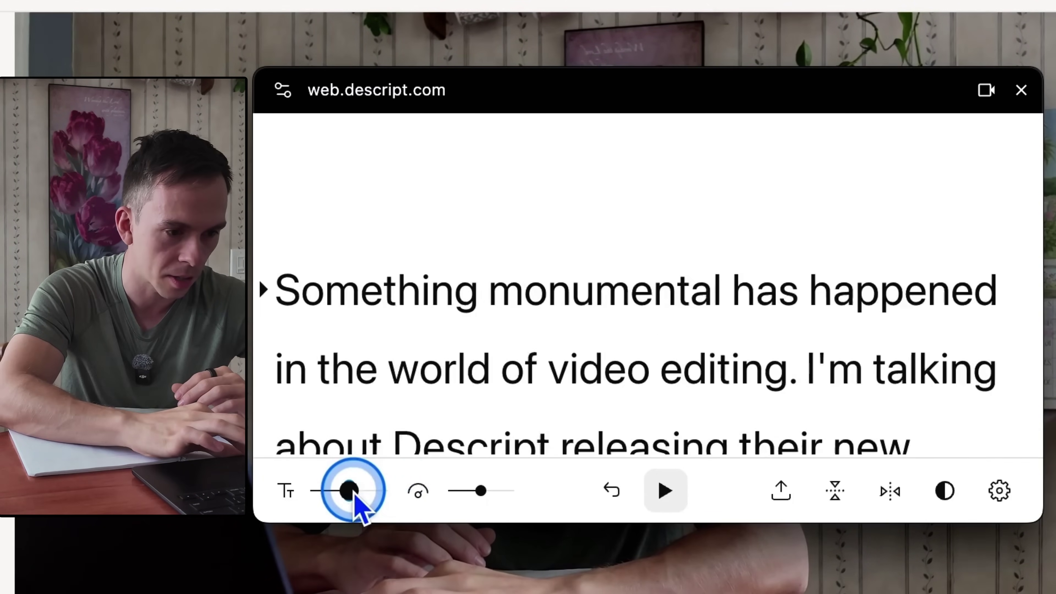
pyautogui.click(483, 501)
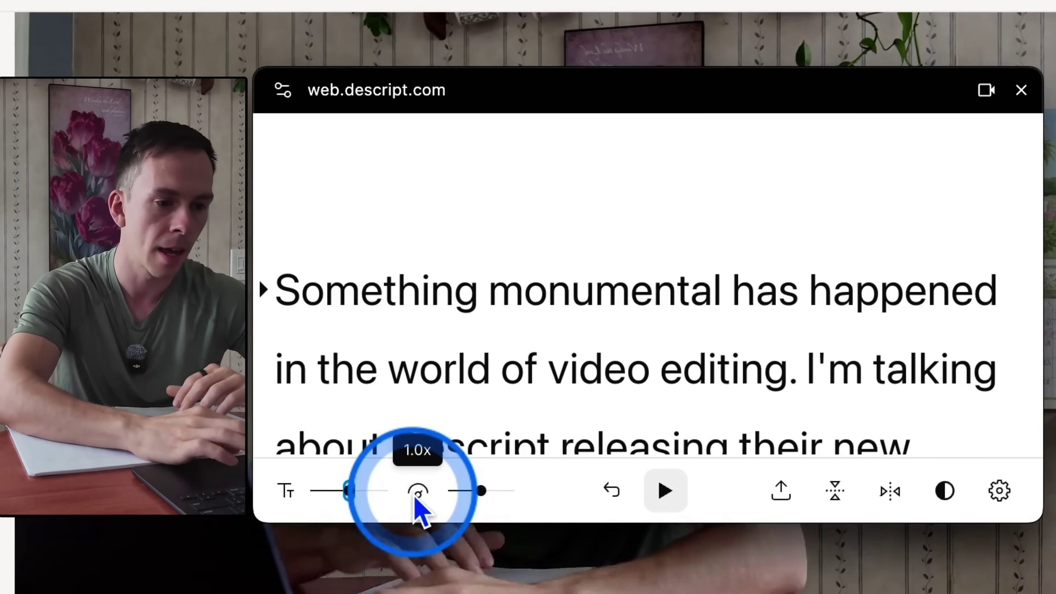
# Step: Preview the teleprompter scrolling, pause it, and nudge the scroll speed slightly faster
pyautogui.click(469, 489)
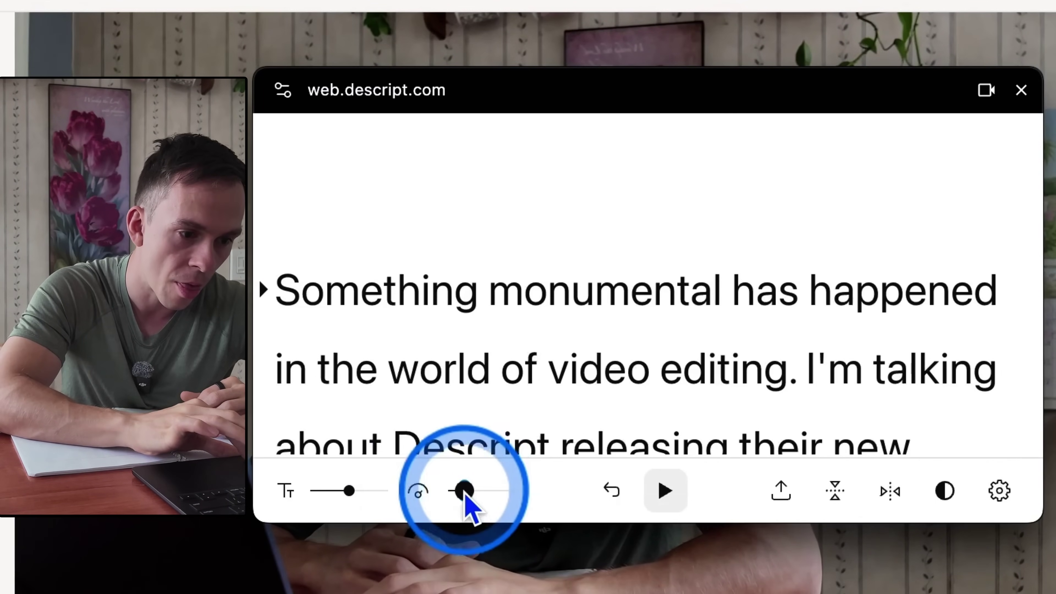
pyautogui.click(667, 495)
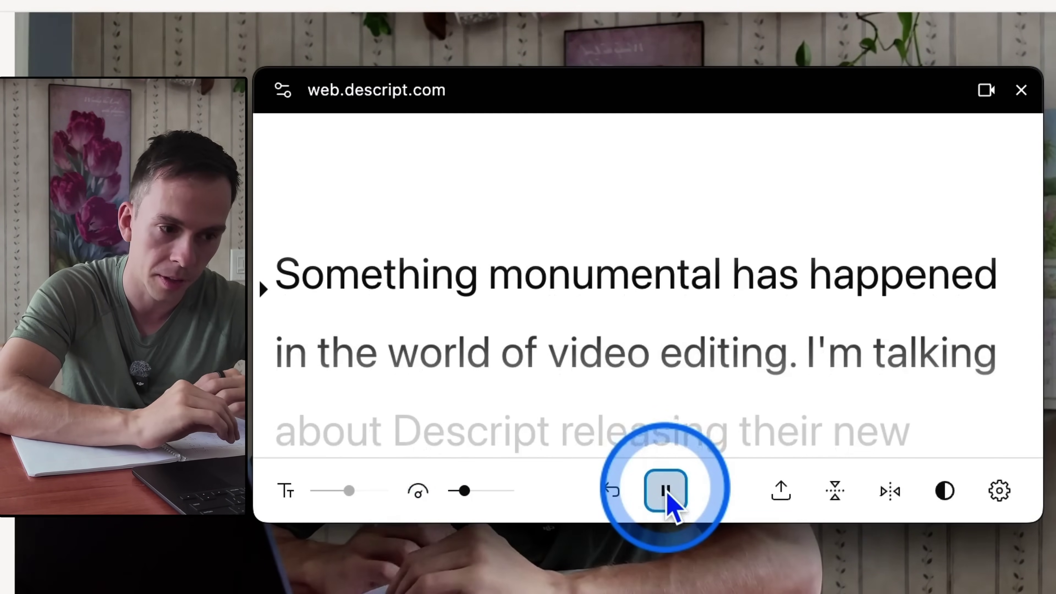
pyautogui.click(667, 496)
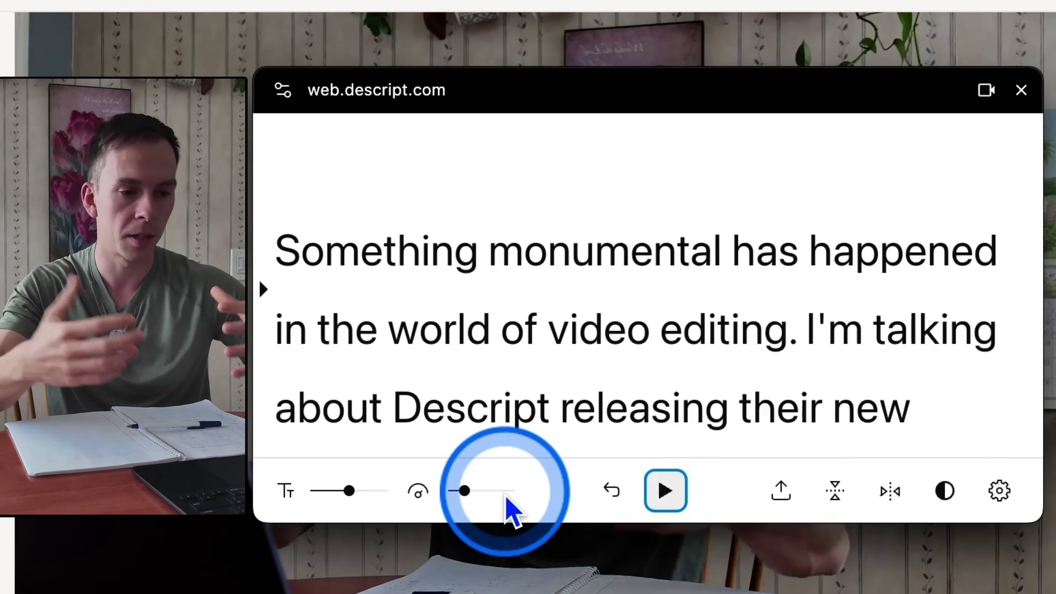
pyautogui.moveTo(465, 492)
pyautogui.mouseDown()
pyautogui.moveTo(501, 484)
pyautogui.moveTo(483, 485)
pyautogui.mouseUp()
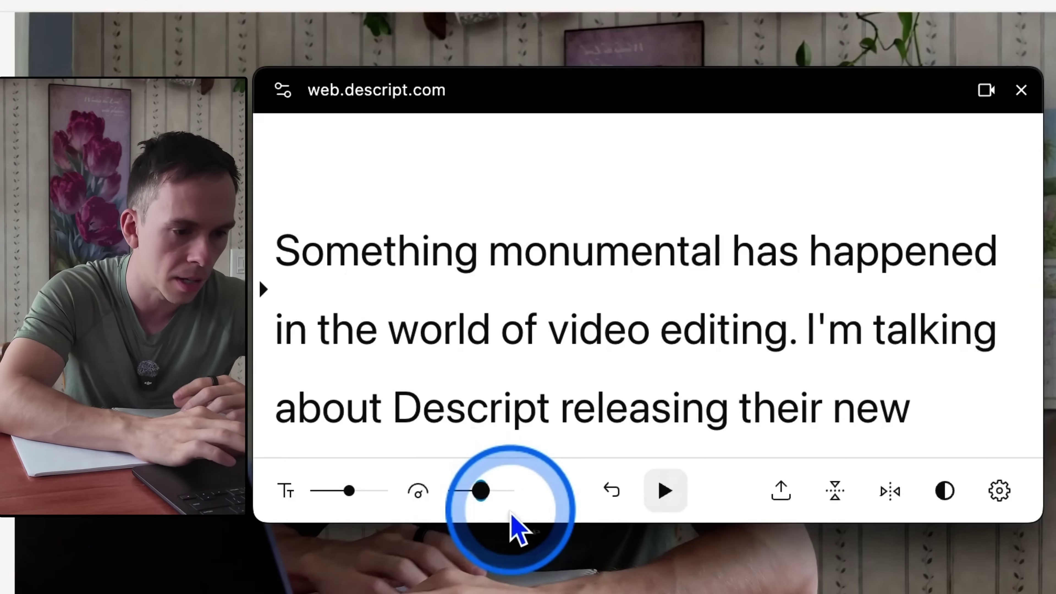
pyautogui.click(664, 493)
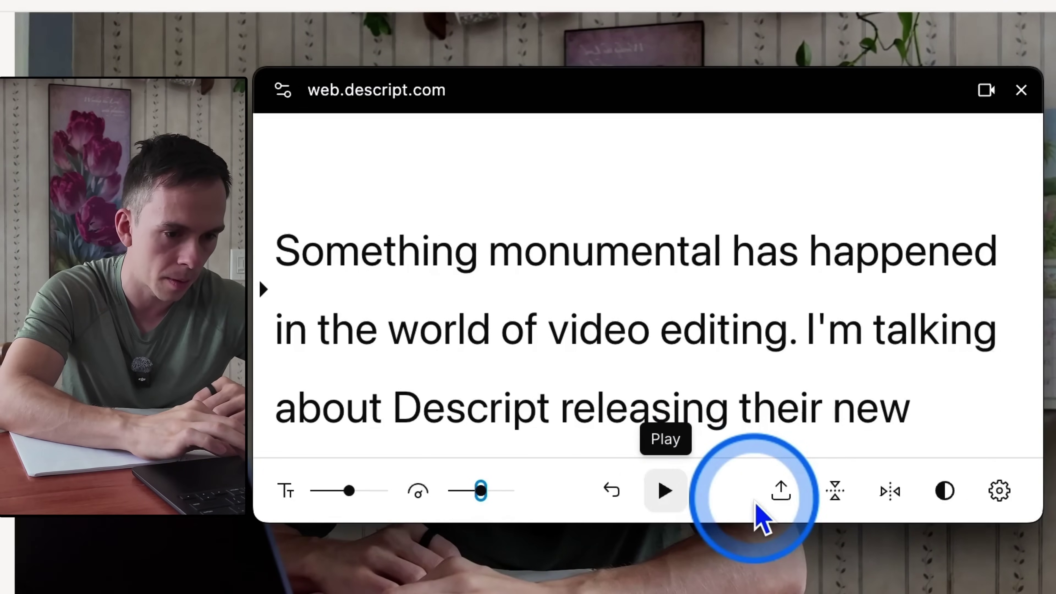
# Step: Flip the teleprompter text upside down, then turn it back upright
pyautogui.click(776, 504)
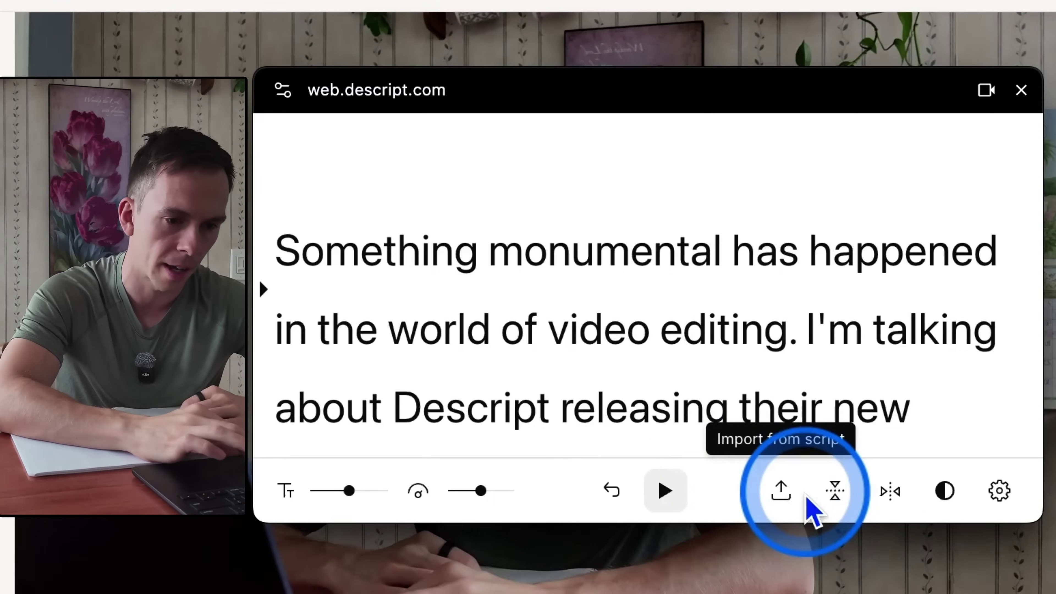
pyautogui.click(840, 501)
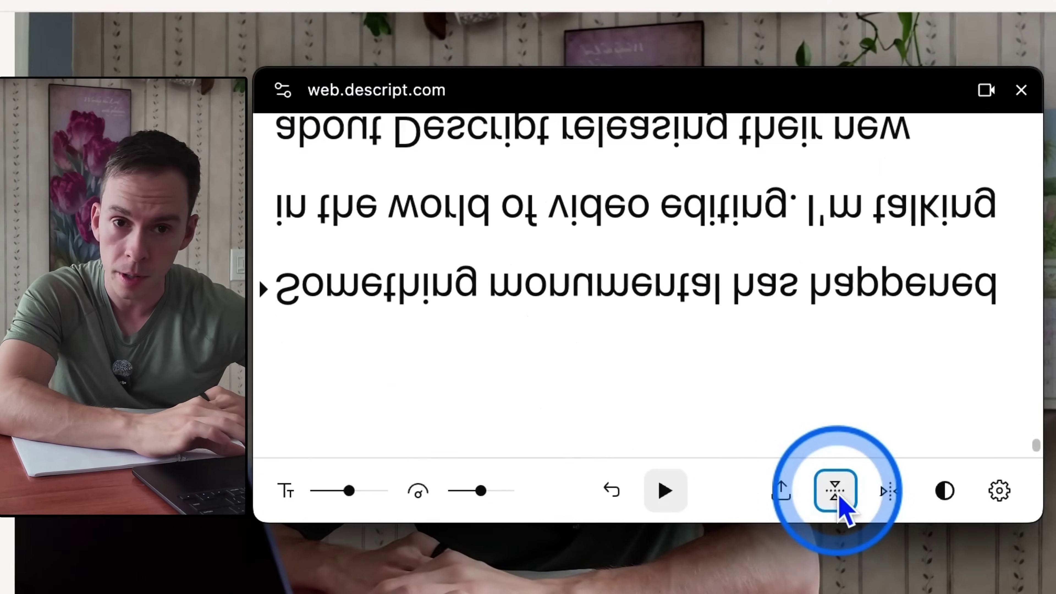
pyautogui.moveTo(427, 307); pyautogui.dragTo(908, 295)
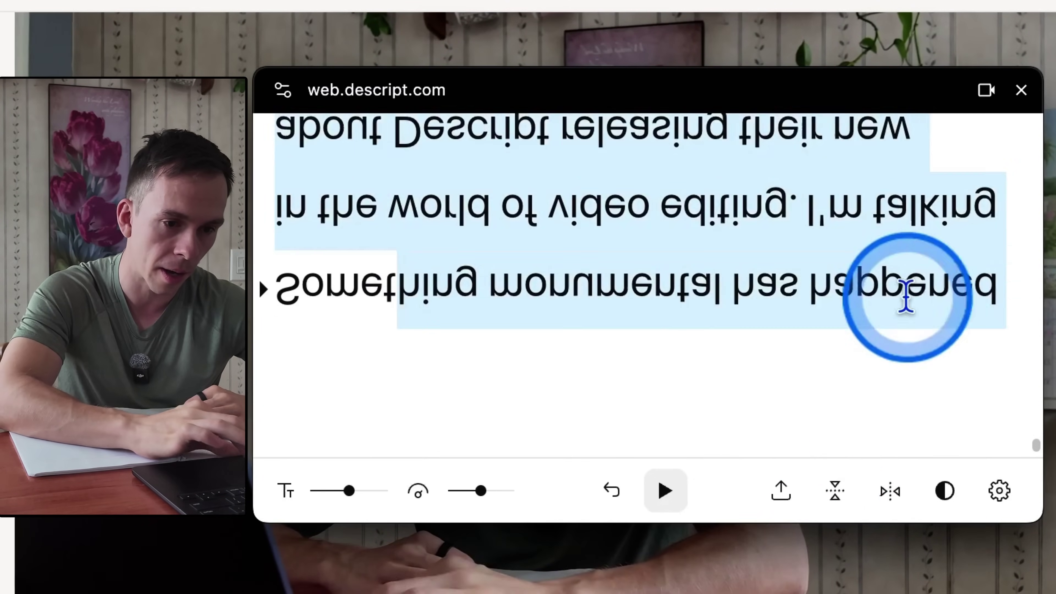
pyautogui.click(871, 295)
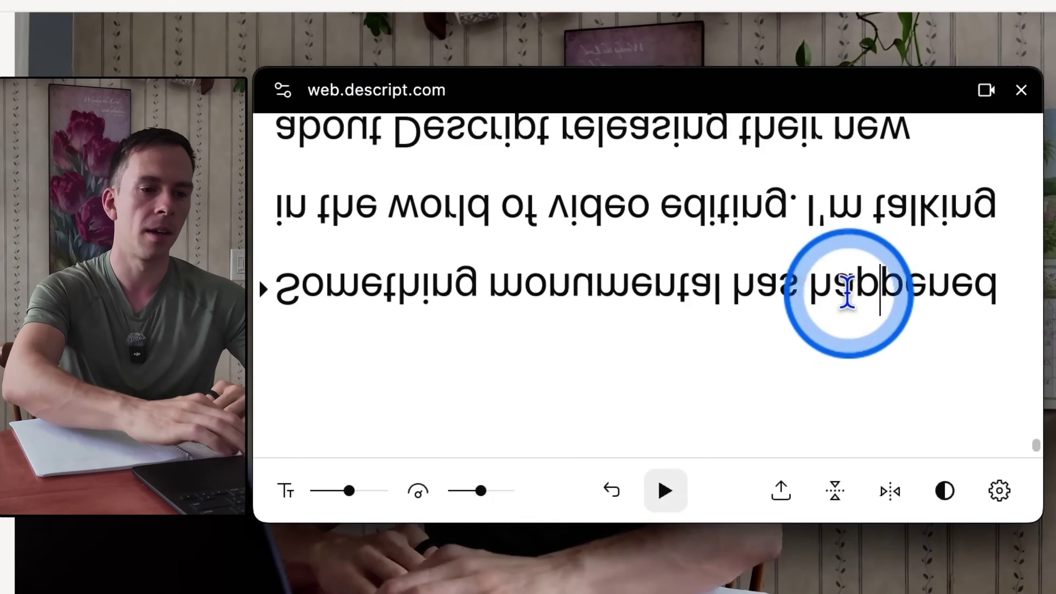
pyautogui.keyDown('shift'); pyautogui.click(869, 284); pyautogui.keyUp('shift')
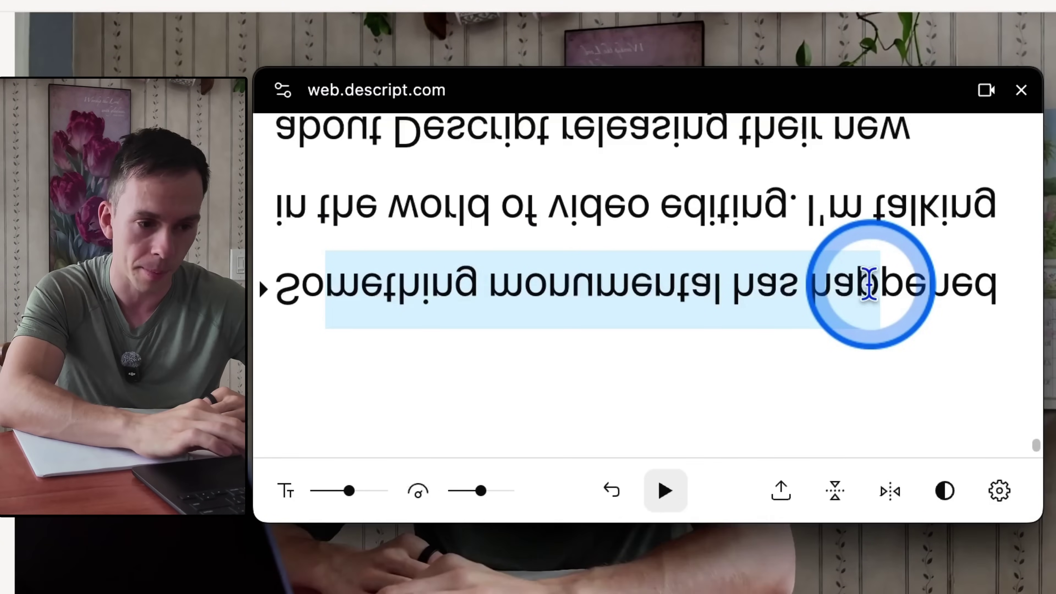
pyautogui.click(831, 504)
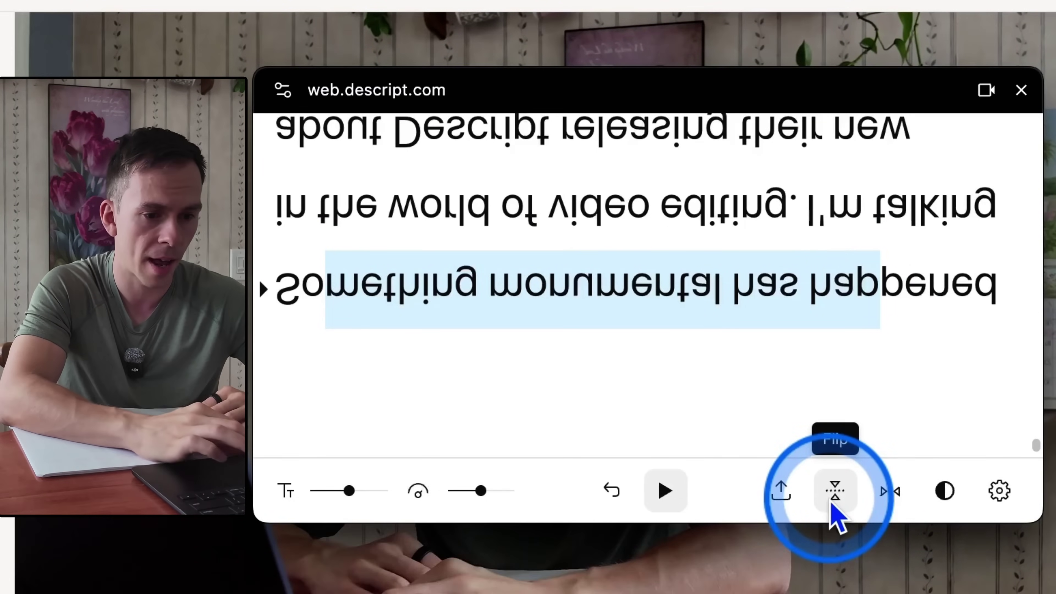
# Step: Mirror the teleprompter text left to right, briefly testing the flip alongside it
pyautogui.click(890, 504)
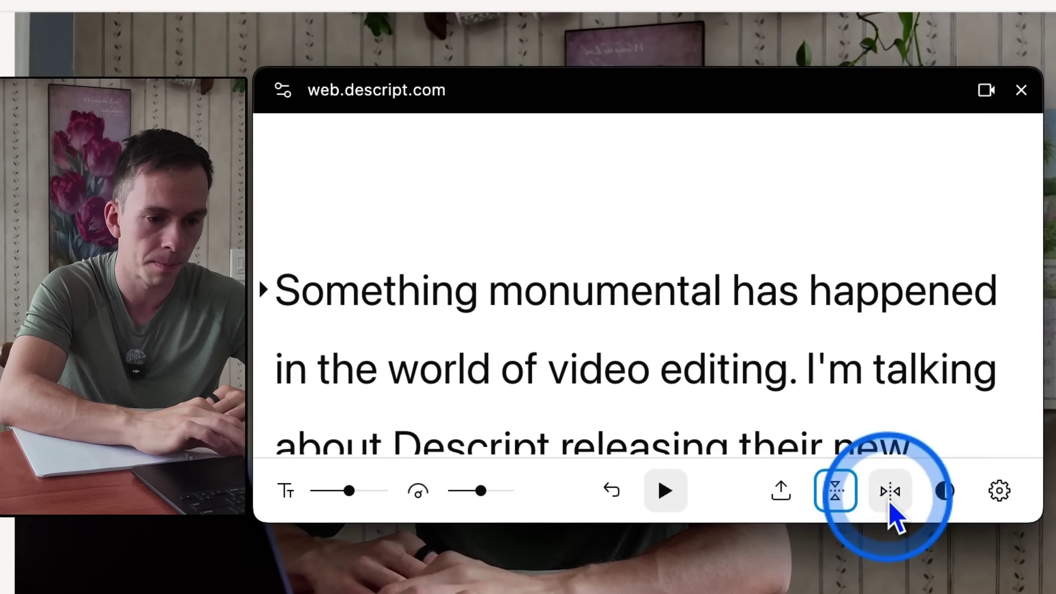
pyautogui.click(879, 498)
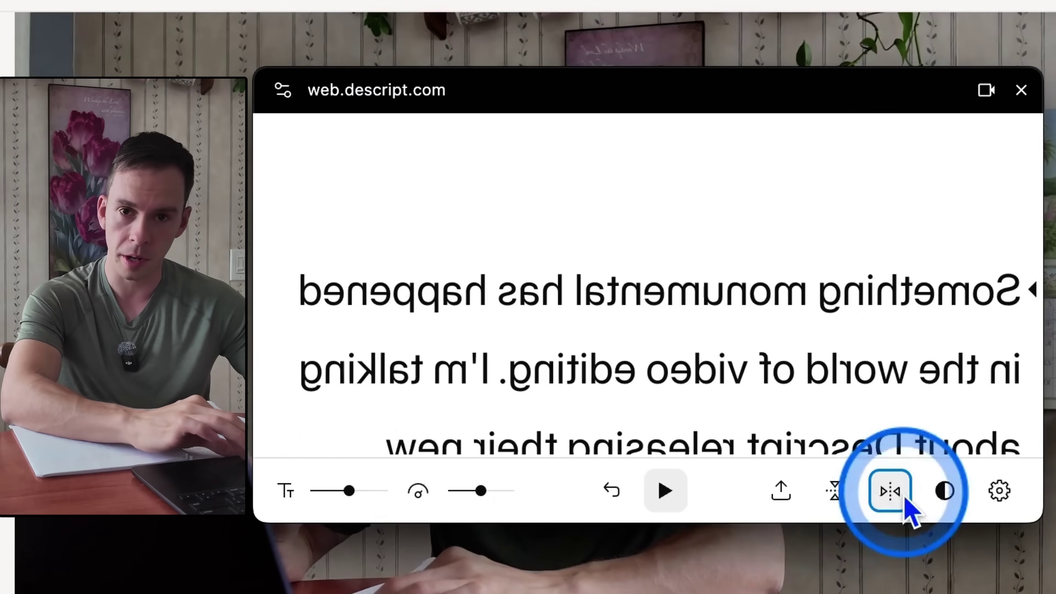
pyautogui.click(837, 497)
pyautogui.click(837, 497)
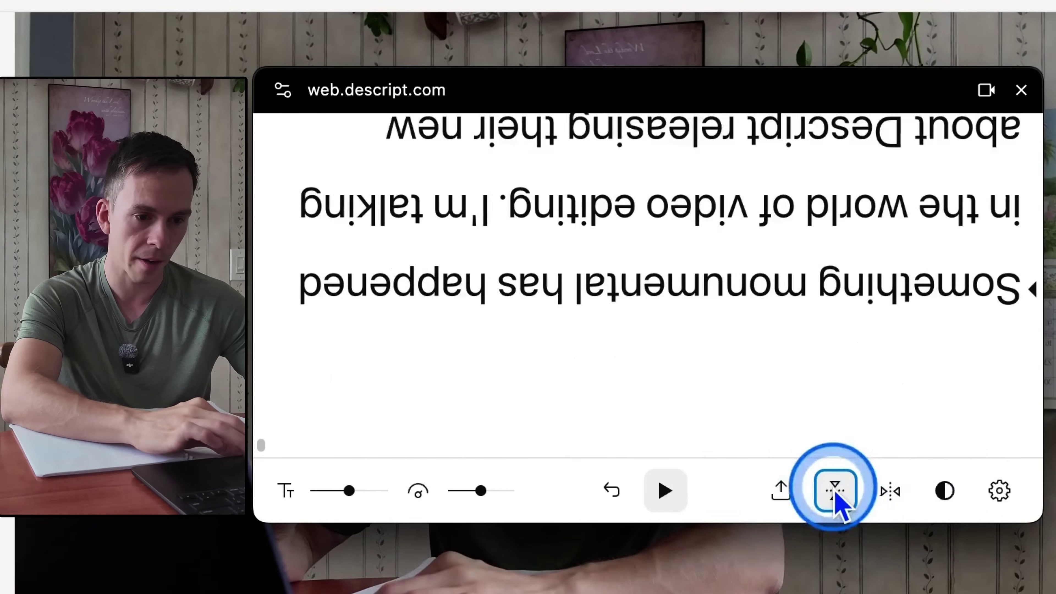
pyautogui.click(889, 500)
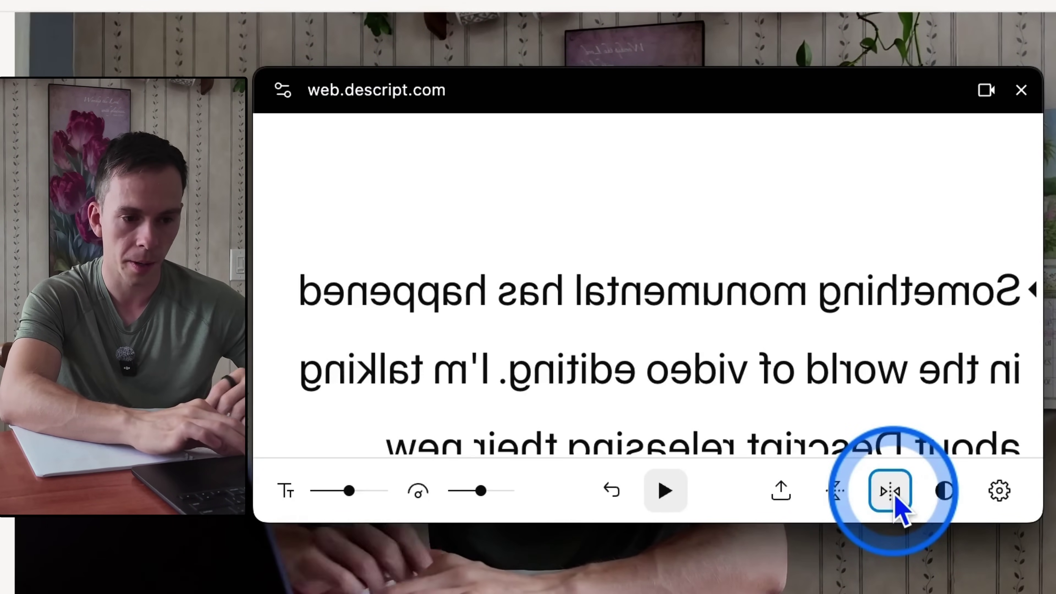
# Step: Toggle colour inversion, end on black text on white, and turn the mirroring off
pyautogui.click(944, 499)
pyautogui.click(943, 499)
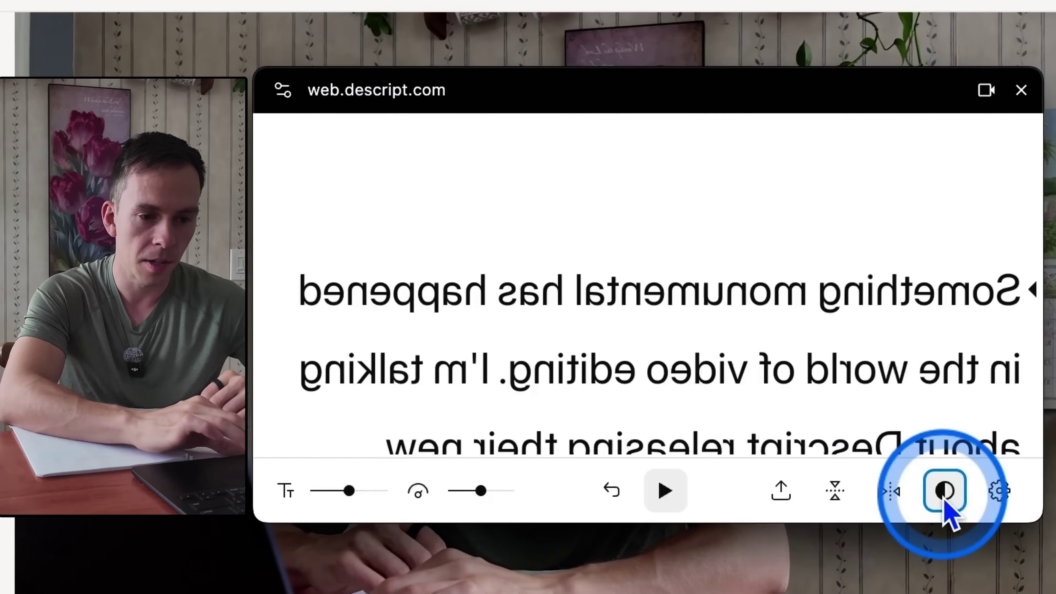
pyautogui.click(944, 500)
pyautogui.click(943, 499)
pyautogui.click(944, 499)
pyautogui.click(943, 500)
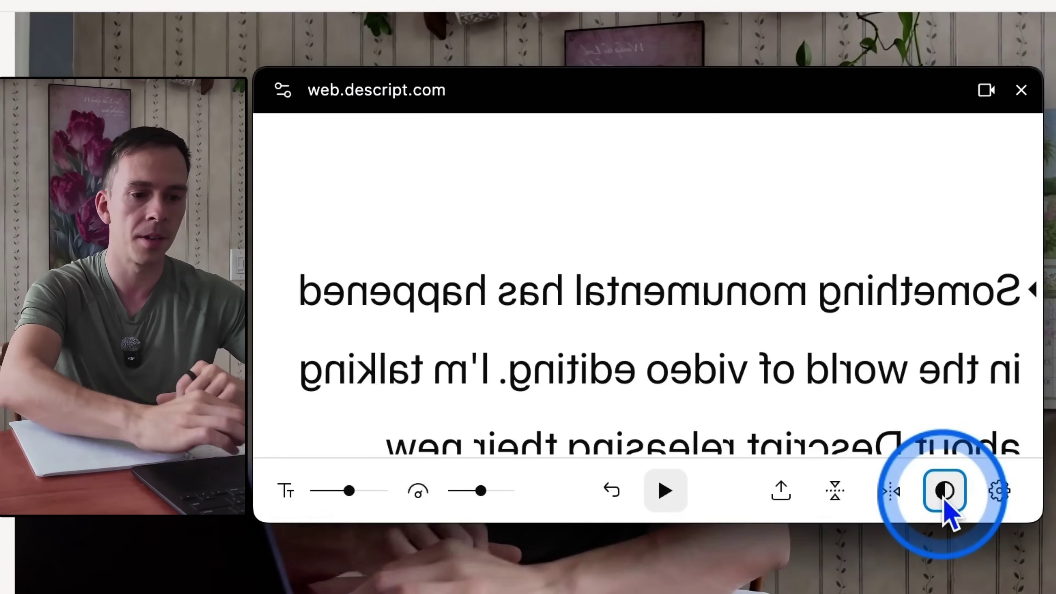
pyautogui.click(892, 498)
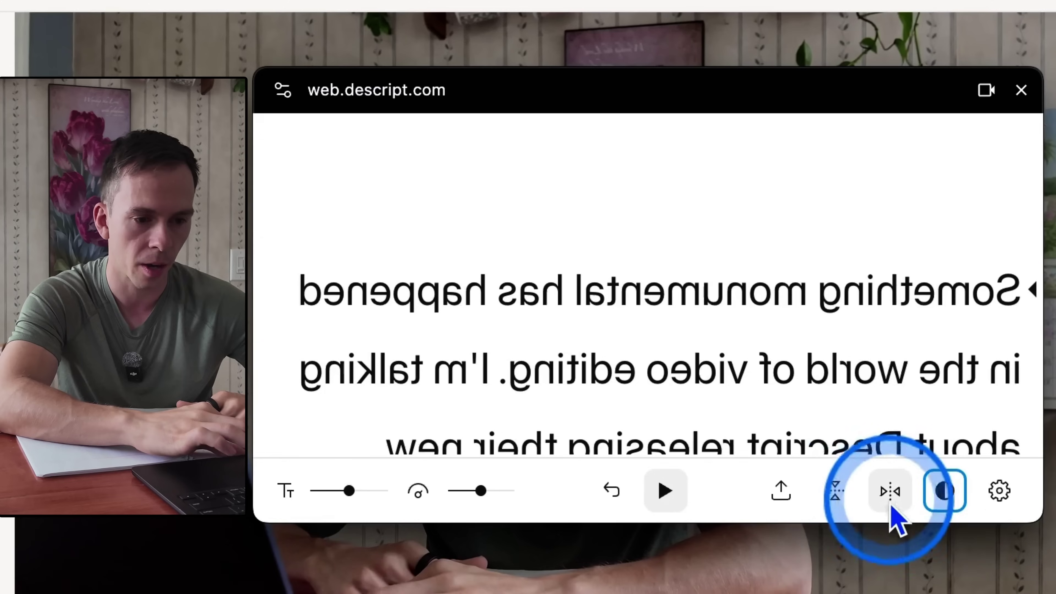
pyautogui.click(1000, 497)
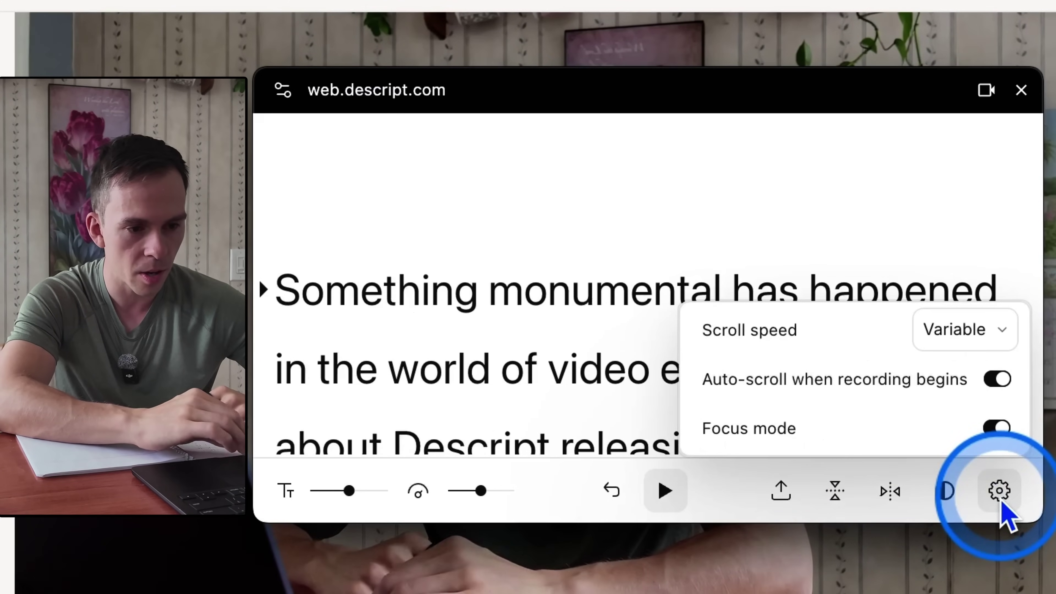
# Step: Set Scroll speed to Variable in the teleprompter settings, keeping auto-scroll and focus mode on
pyautogui.click(960, 333)
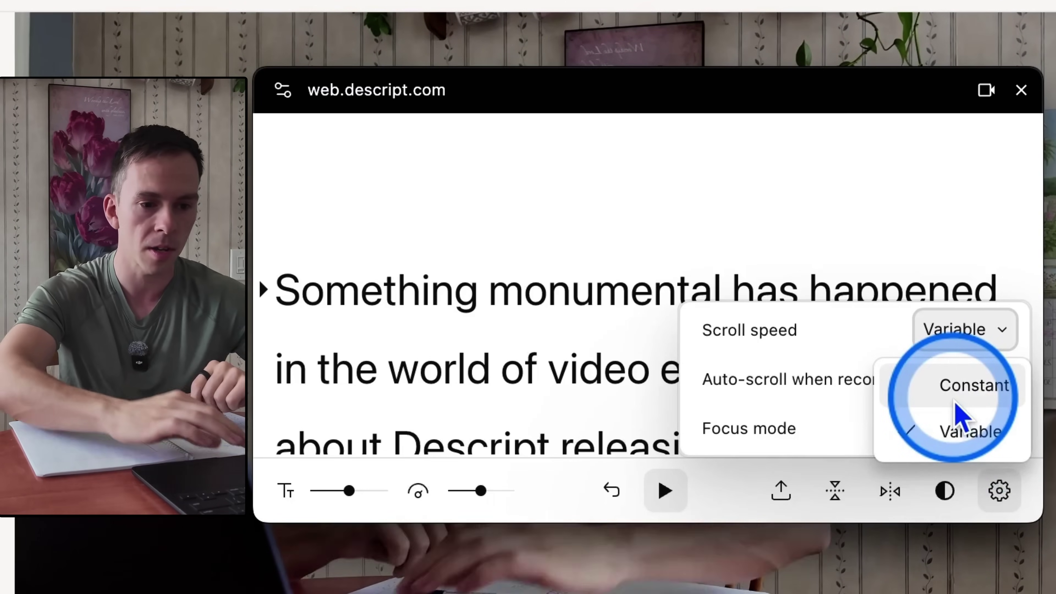
pyautogui.click(962, 453)
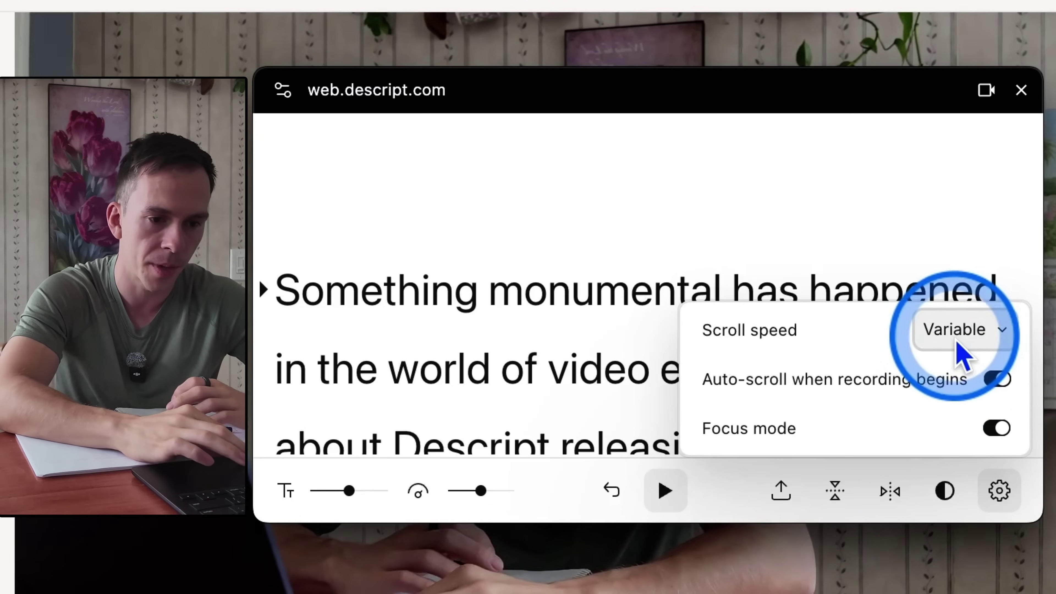
pyautogui.click(944, 337)
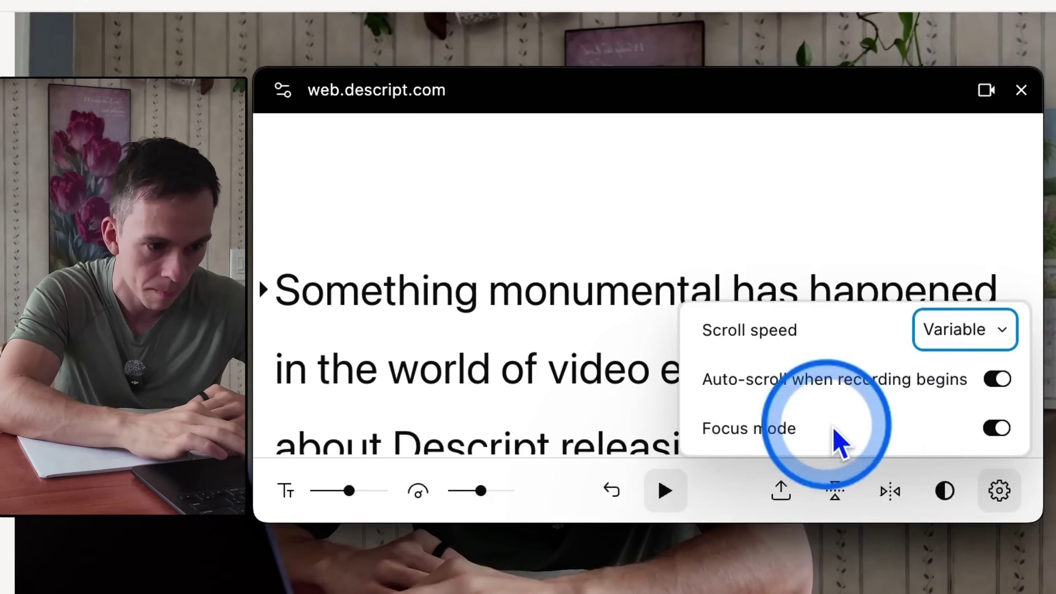
pyautogui.click(998, 429)
pyautogui.click(676, 497)
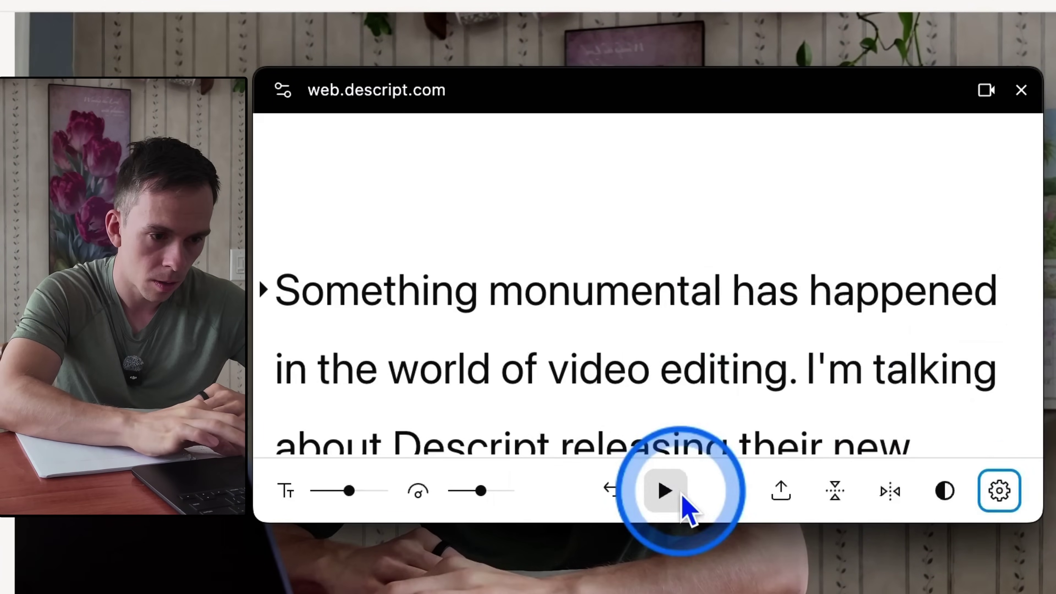
pyautogui.click(1000, 491)
pyautogui.click(997, 429)
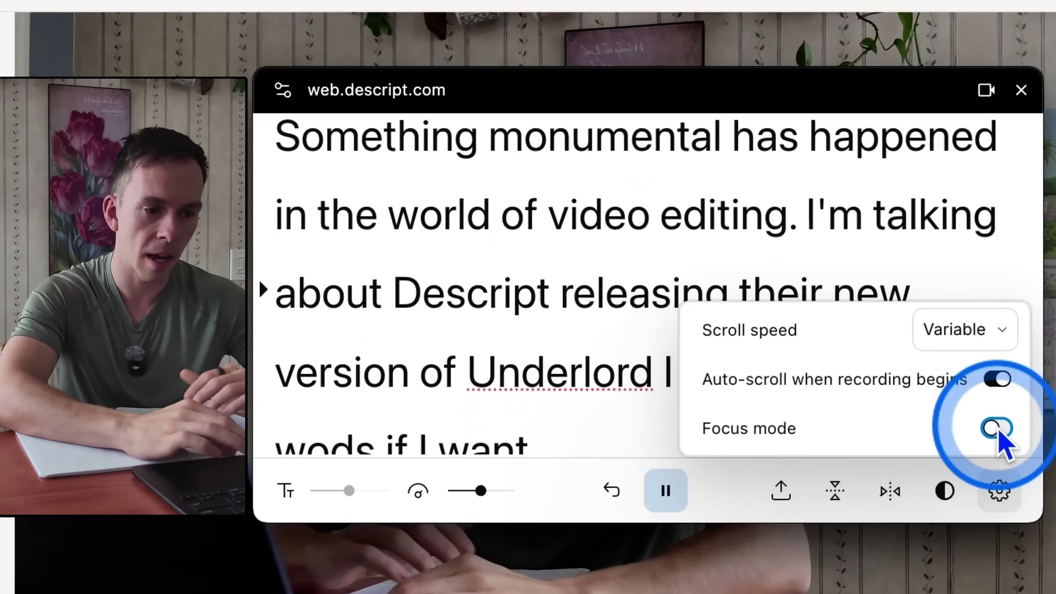
pyautogui.click(997, 430)
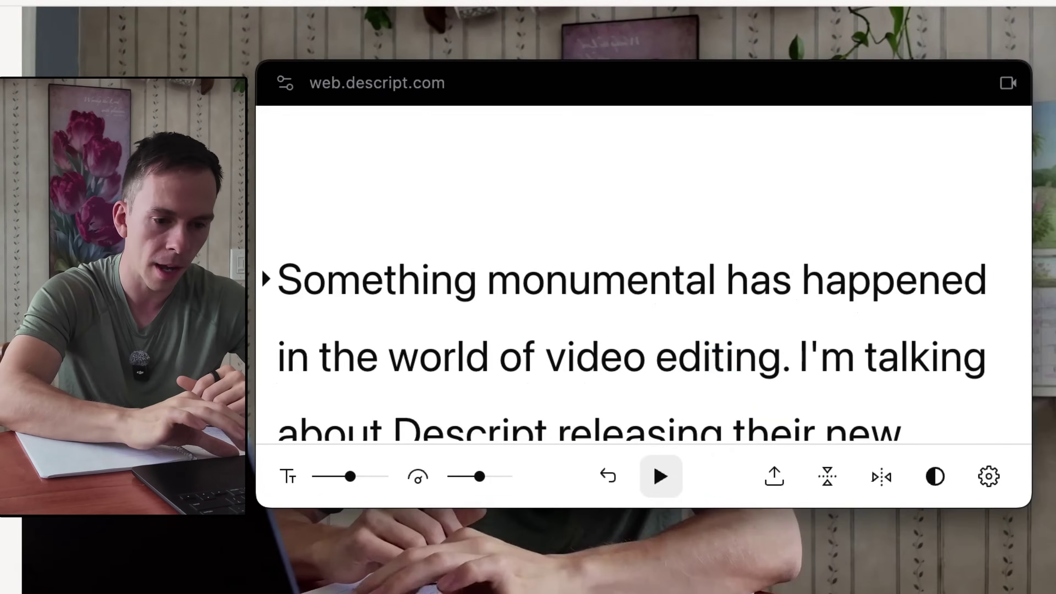
# Step: Start the camera take and read along as the teleprompter auto-scrolls to the closing line
pyautogui.click(825, 567)
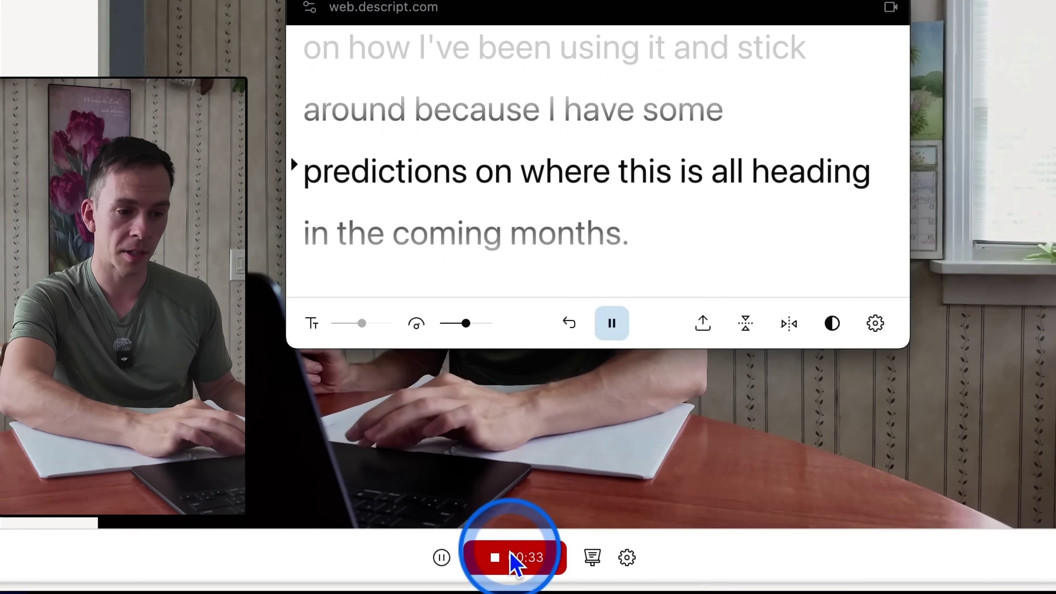
# Step: Stop the take and start a new Camera recording from the Record menu
pyautogui.click(515, 559)
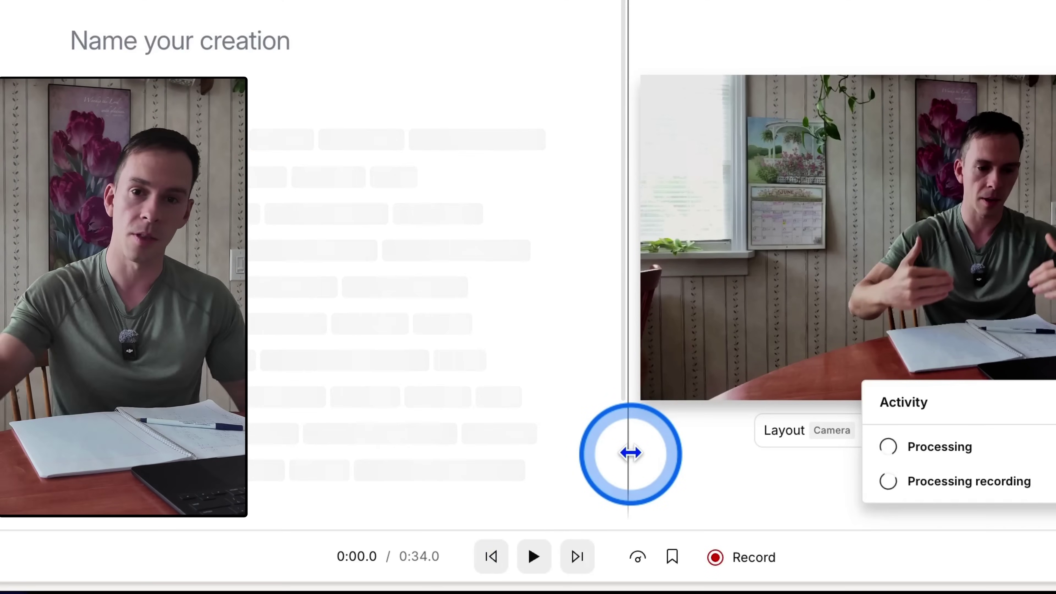
pyautogui.click(723, 558)
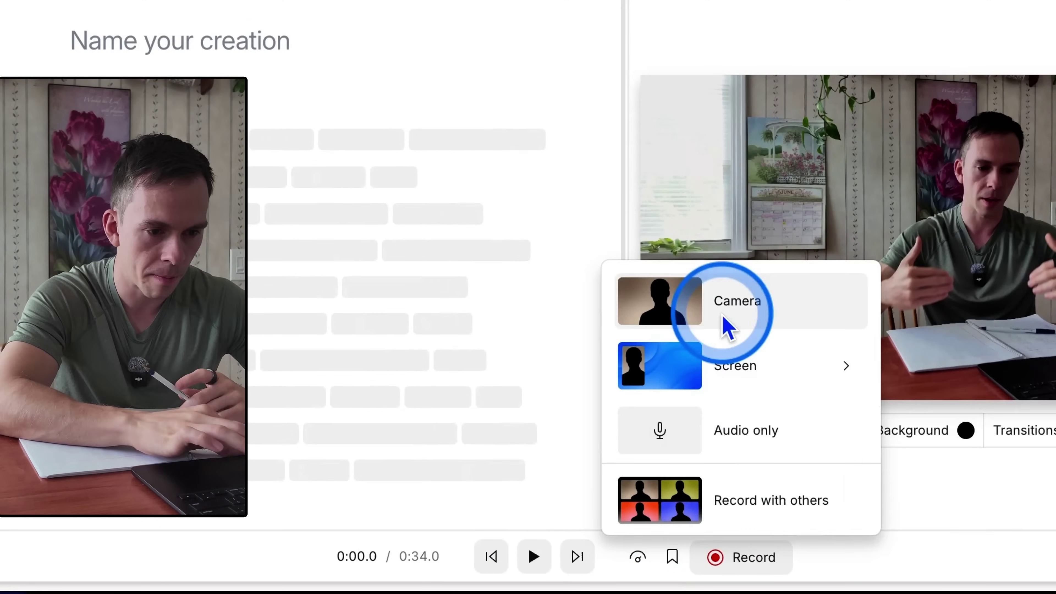
pyautogui.click(722, 324)
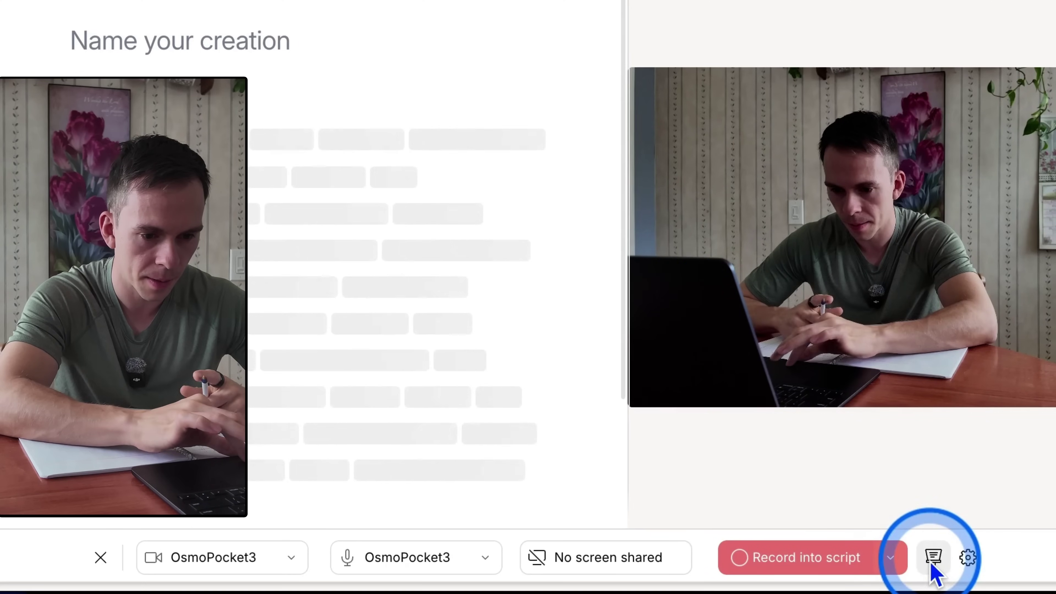
# Step: Open the teleprompter and drag its window to the top centre near the camera
pyautogui.click(933, 557)
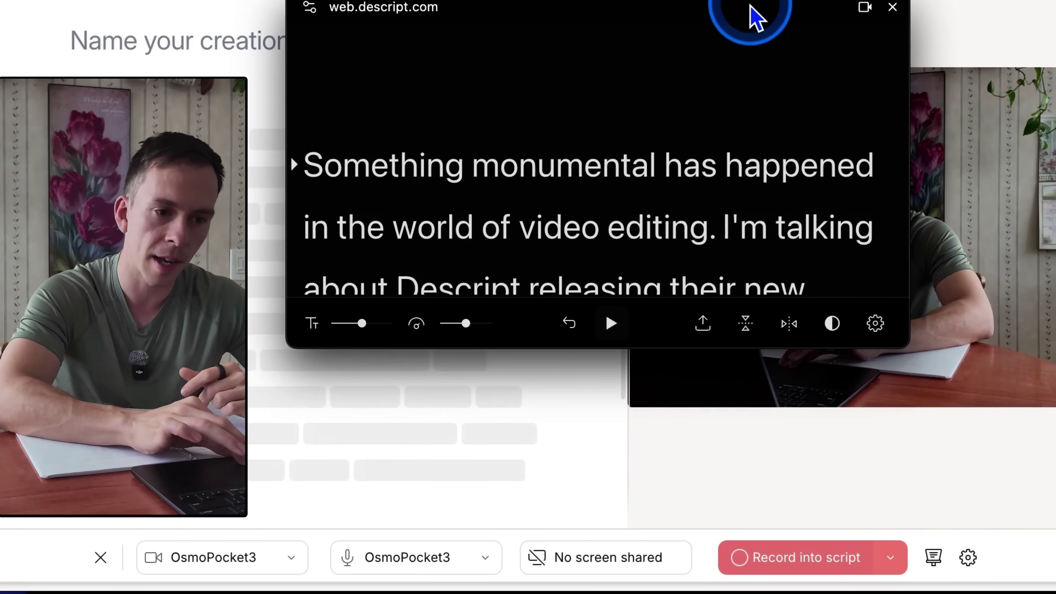
pyautogui.moveTo(755, 17); pyautogui.dragTo(583, 26)
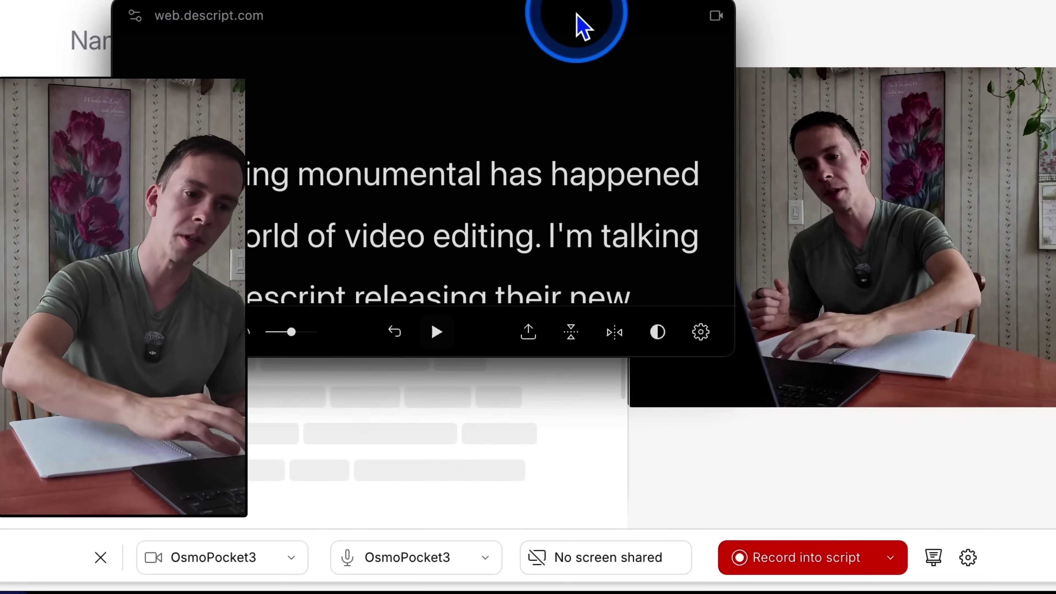
pyautogui.moveTo(583, 27); pyautogui.dragTo(647, 35)
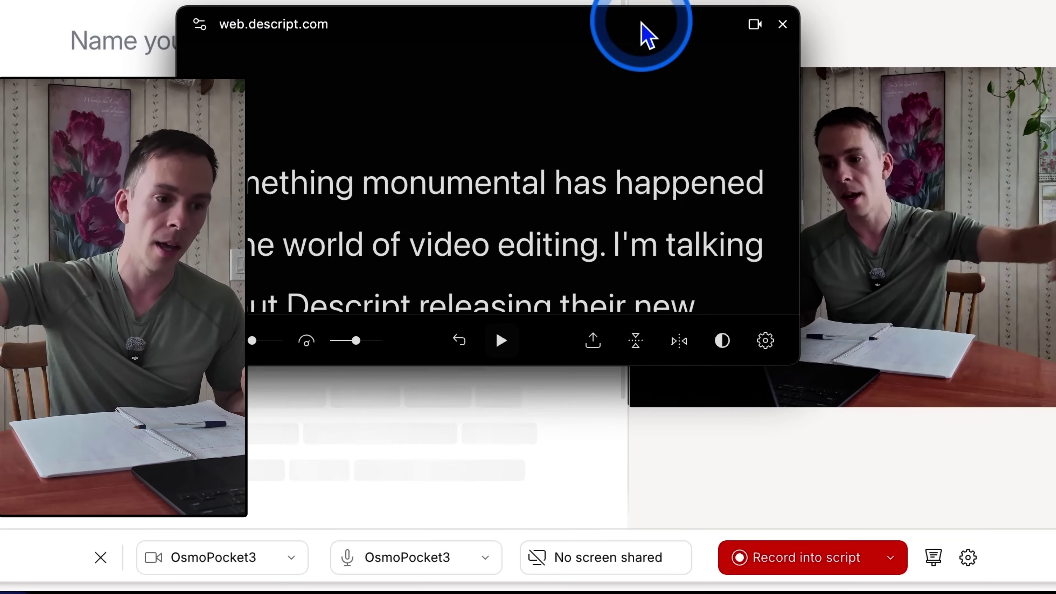
pyautogui.moveTo(647, 36); pyautogui.dragTo(483, 35)
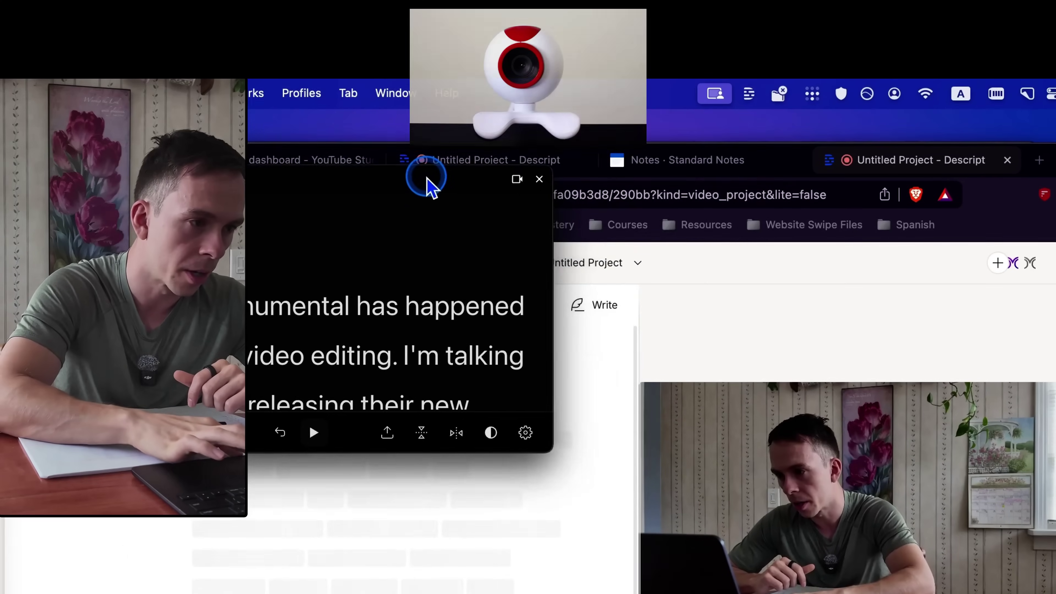
pyautogui.moveTo(428, 187); pyautogui.dragTo(686, 150)
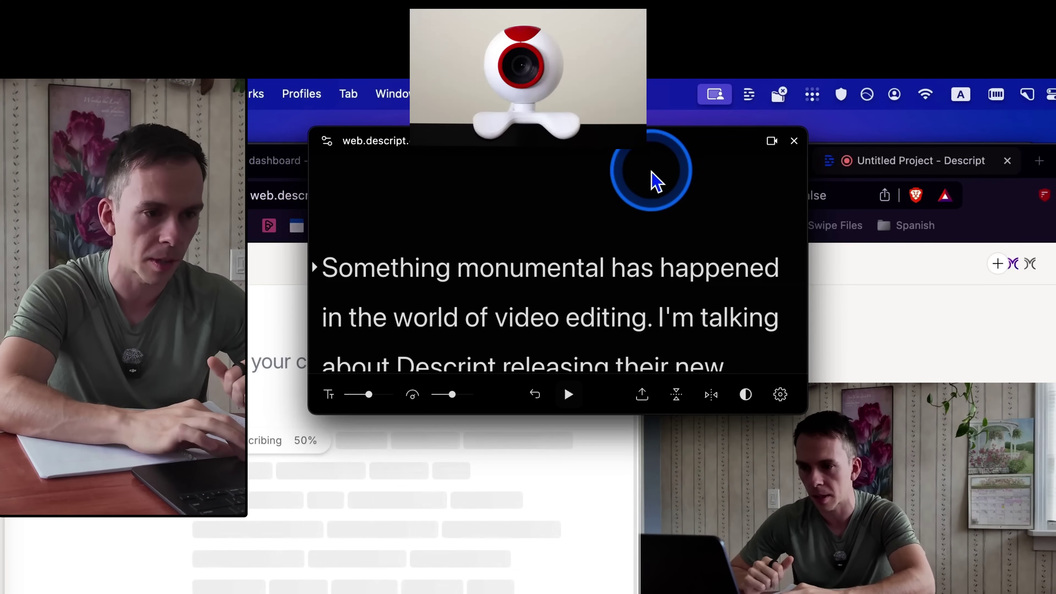
# Step: Nudge the teleprompter window right, then slightly left, to centre it just beneath the webcam
pyautogui.moveTo(612, 151)
pyautogui.mouseDown()
pyautogui.moveTo(626, 139)
pyautogui.moveTo(627, 149)
pyautogui.mouseUp()
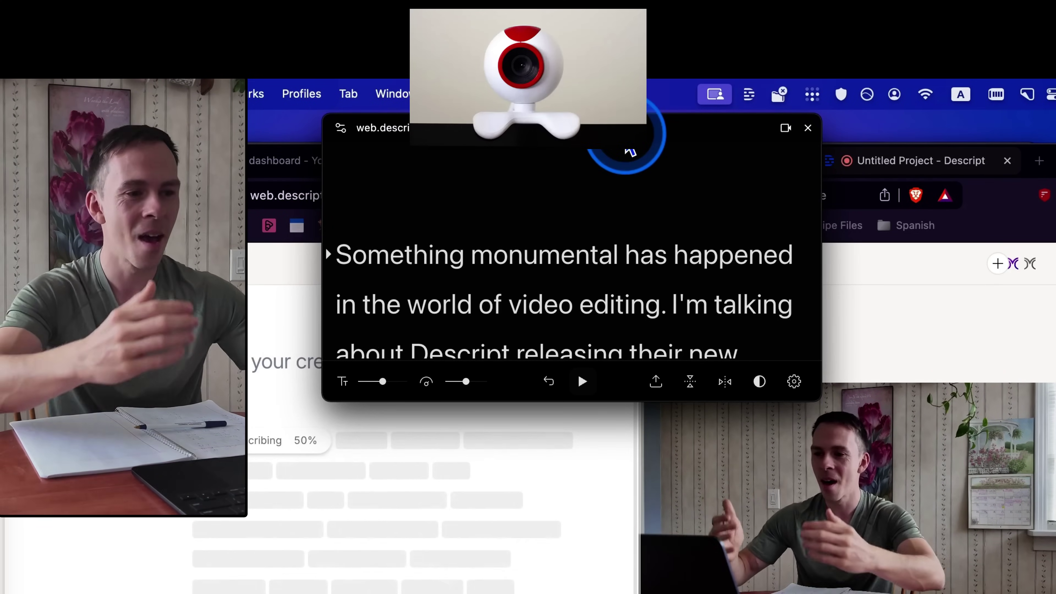
pyautogui.moveTo(630, 151); pyautogui.dragTo(617, 150)
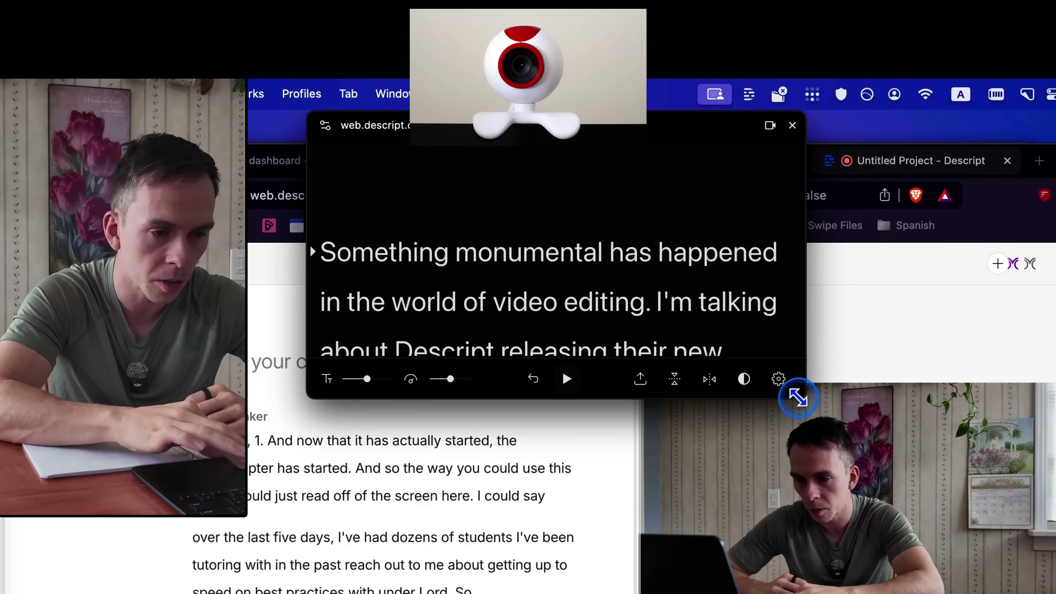
# Step: Enlarge the teleprompter, then narrow it and recentre it under the camera
pyautogui.moveTo(801, 398); pyautogui.dragTo(825, 420)
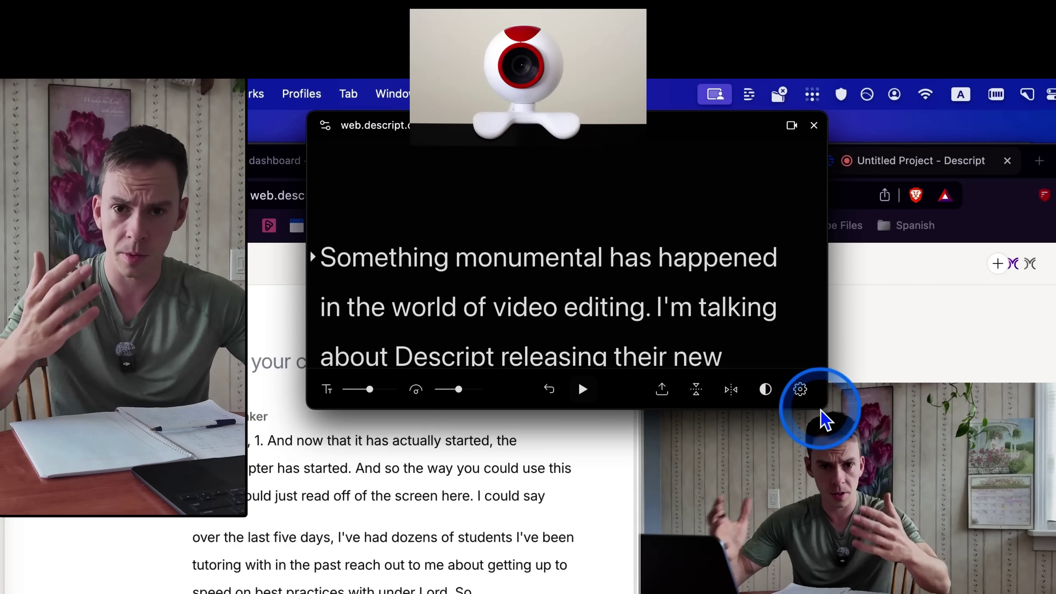
pyautogui.scroll(-5, 826, 247)
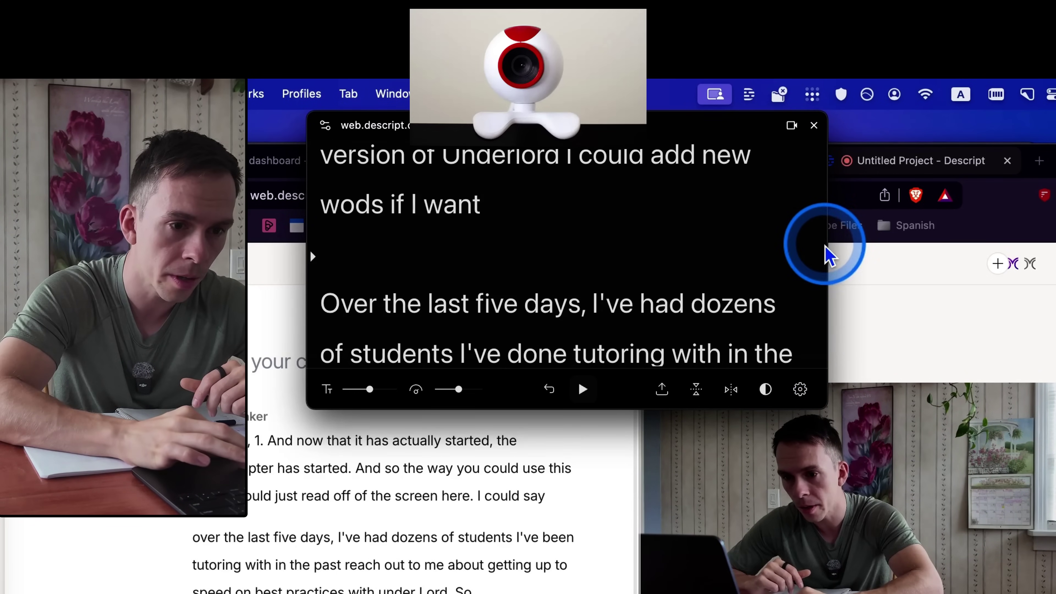
pyautogui.moveTo(825, 248); pyautogui.dragTo(649, 245)
pyautogui.moveTo(499, 125); pyautogui.dragTo(598, 125)
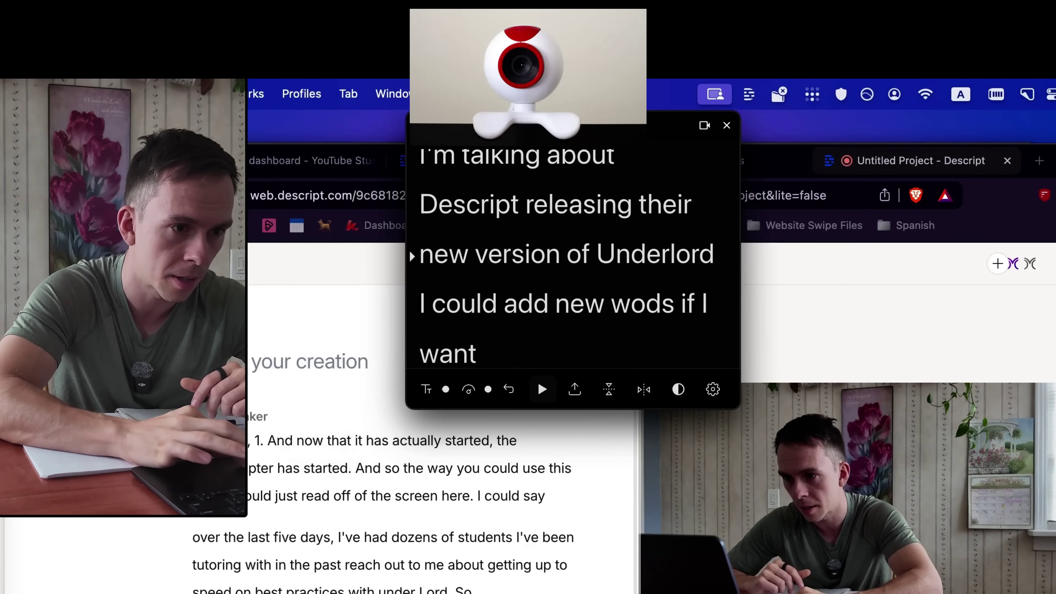
pyautogui.click(598, 221)
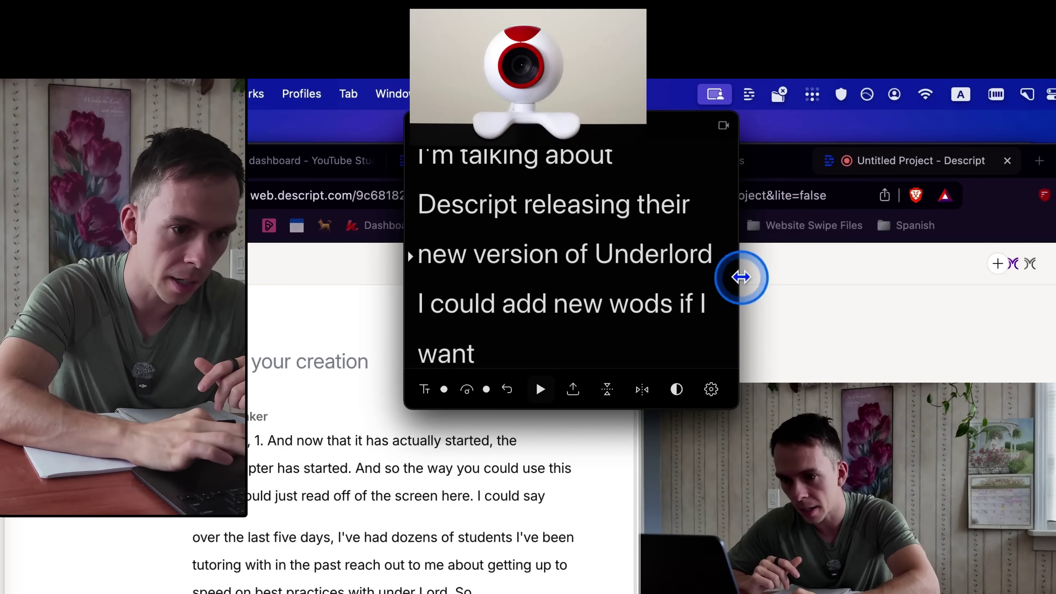
# Step: Try a wider teleprompter, then narrow it back to a short-line column centred under the webcam
pyautogui.moveTo(739, 276); pyautogui.dragTo(1055, 275)
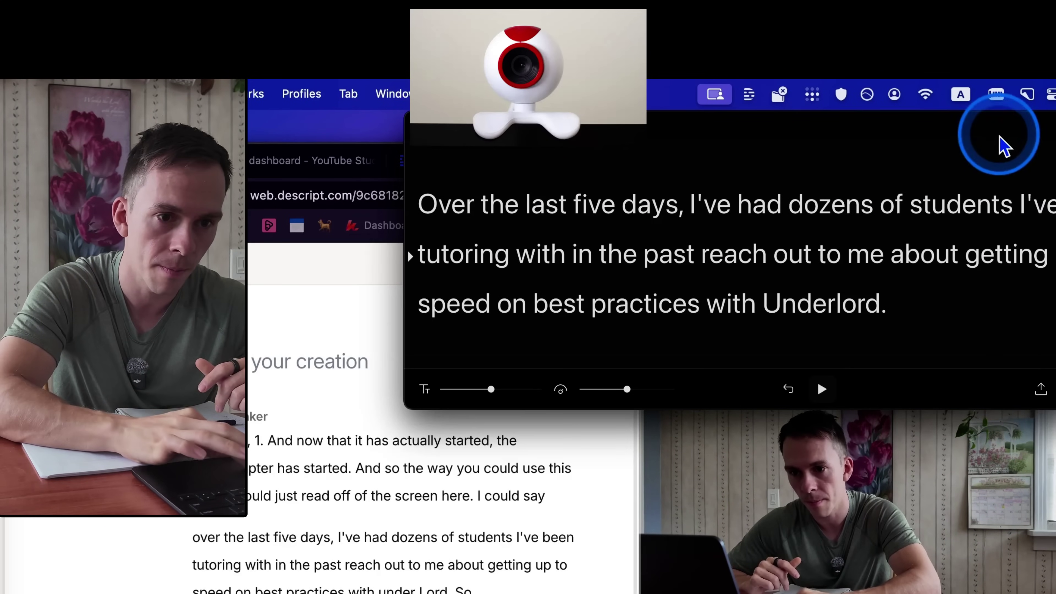
pyautogui.moveTo(1007, 142); pyautogui.dragTo(766, 136)
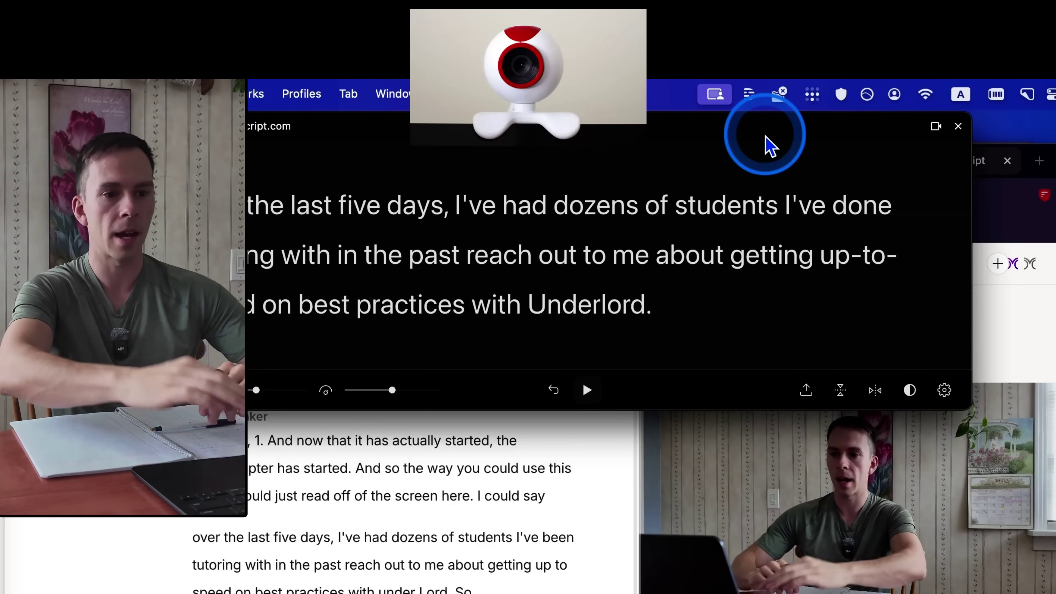
pyautogui.moveTo(971, 205); pyautogui.dragTo(482, 231)
pyautogui.moveTo(356, 130); pyautogui.dragTo(601, 125)
pyautogui.click(571, 237)
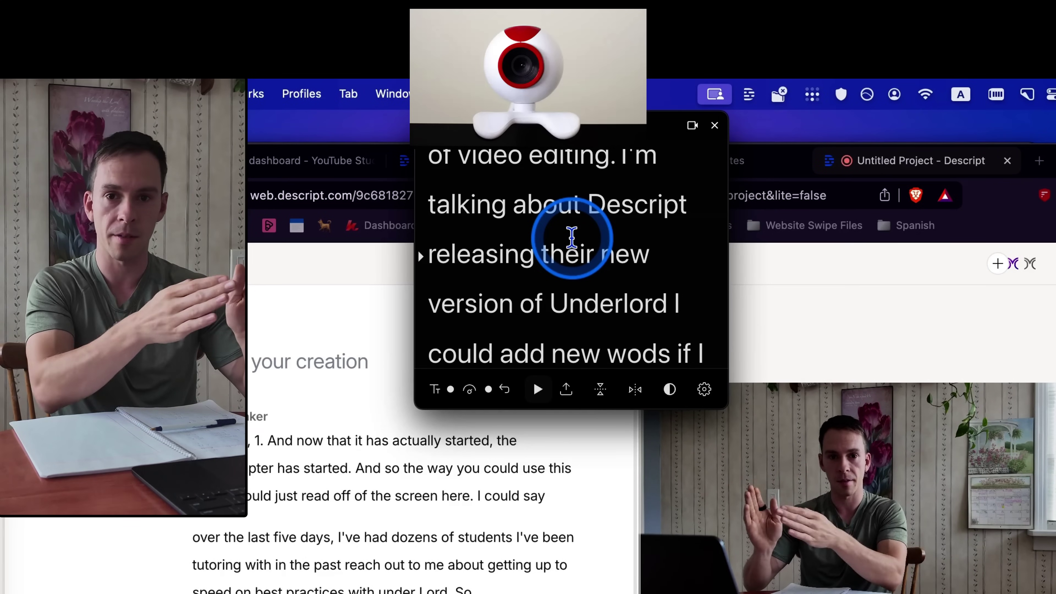
pyautogui.click(626, 294)
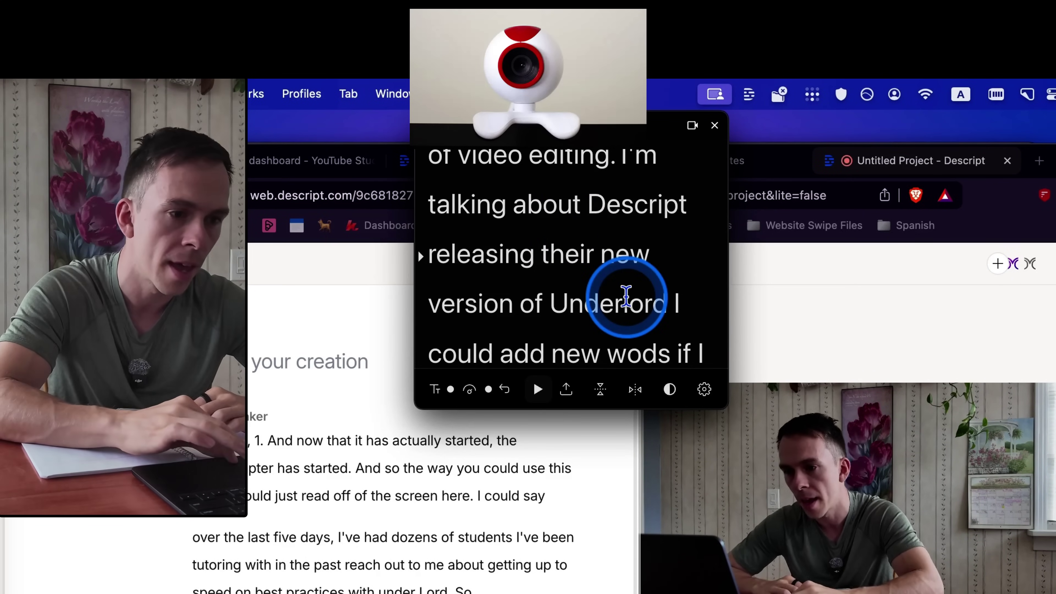